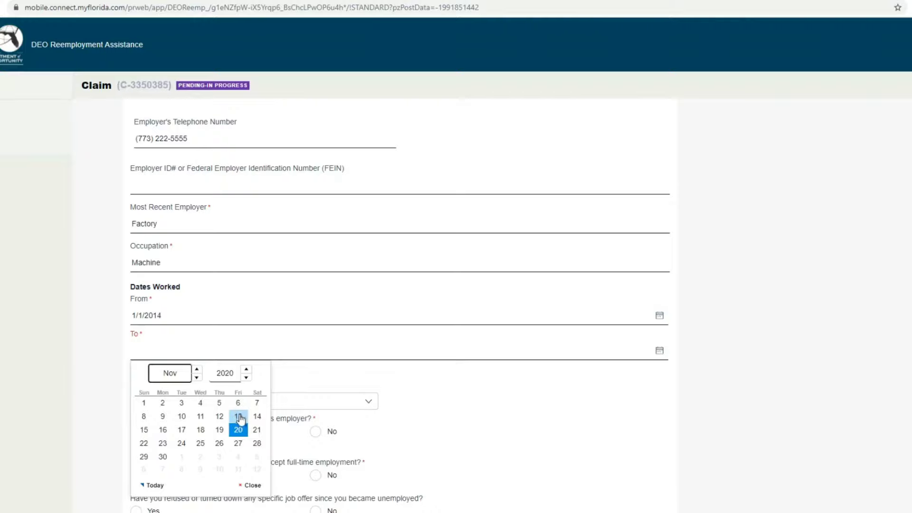
Step: Set the job end date to 11/13/2020 and the separation reason to Layoff
click(239, 418)
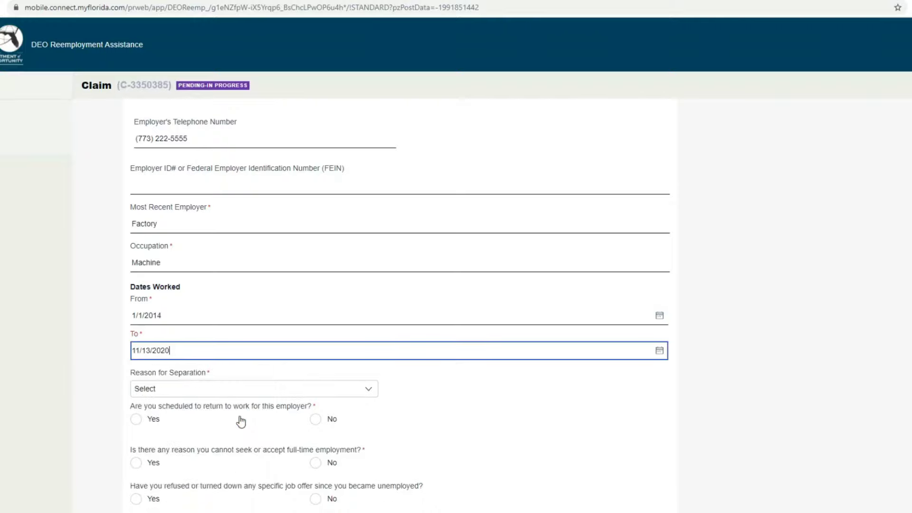
click(245, 393)
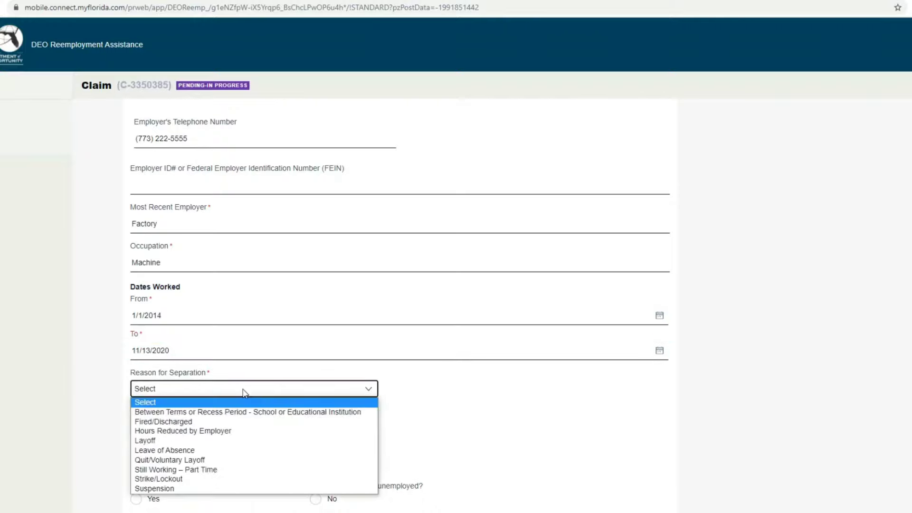
click(250, 441)
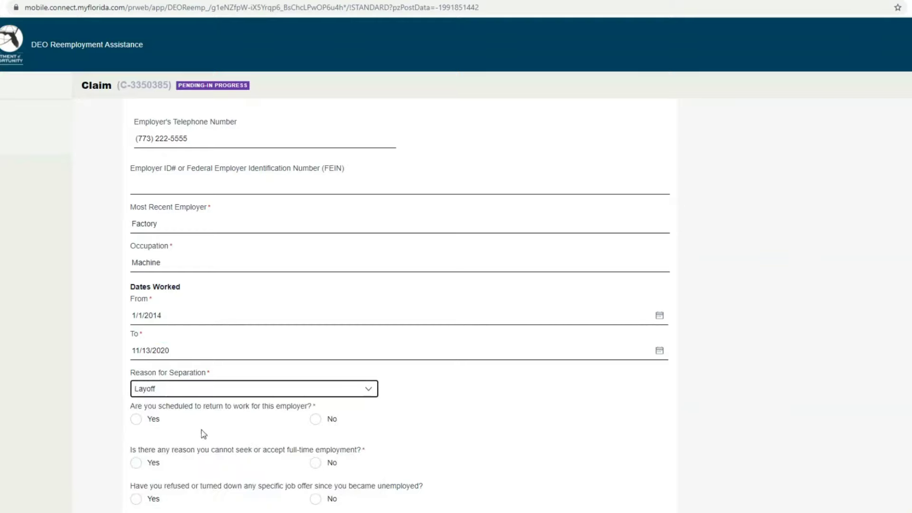
click(218, 386)
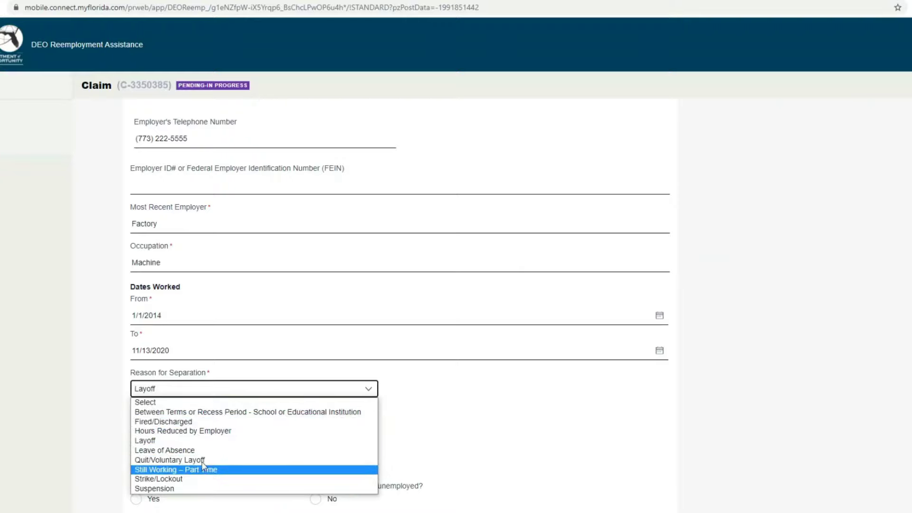
click(582, 435)
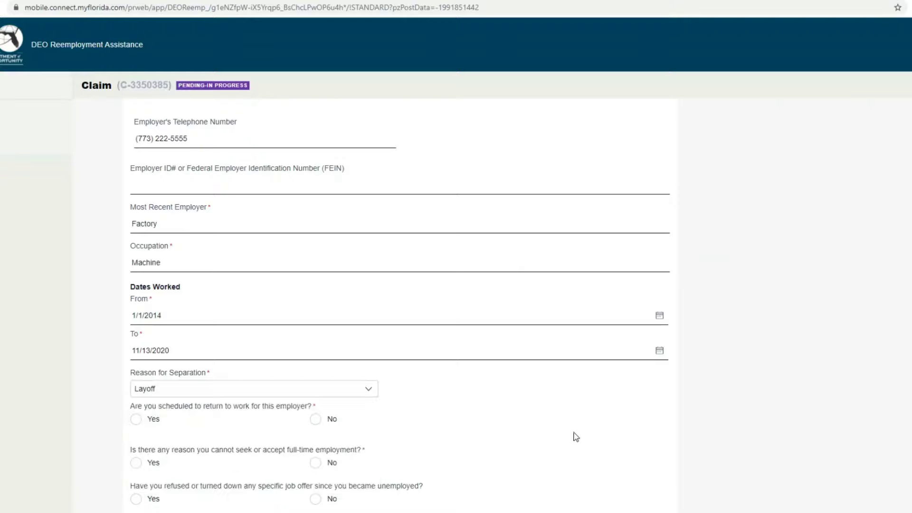
click(332, 390)
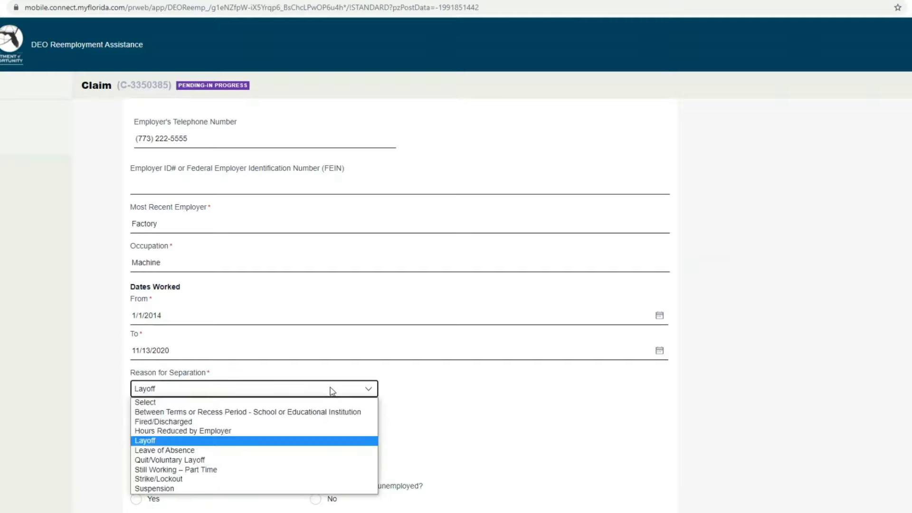
click(467, 415)
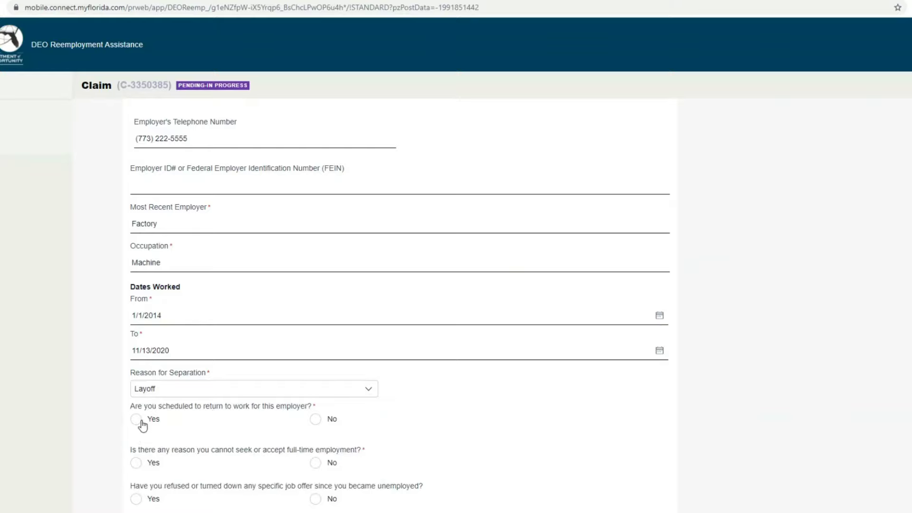
Step: Answer No to returning to the employer, full-time inability, refused offers and multiple employment periods
scroll(304, 409, down, 1)
click(315, 365)
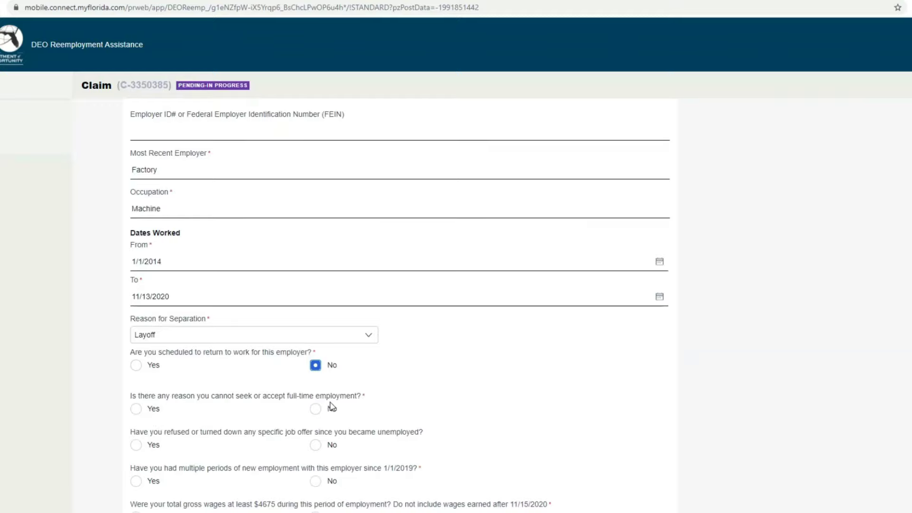
click(315, 408)
click(315, 445)
scroll(315, 444, down, 1)
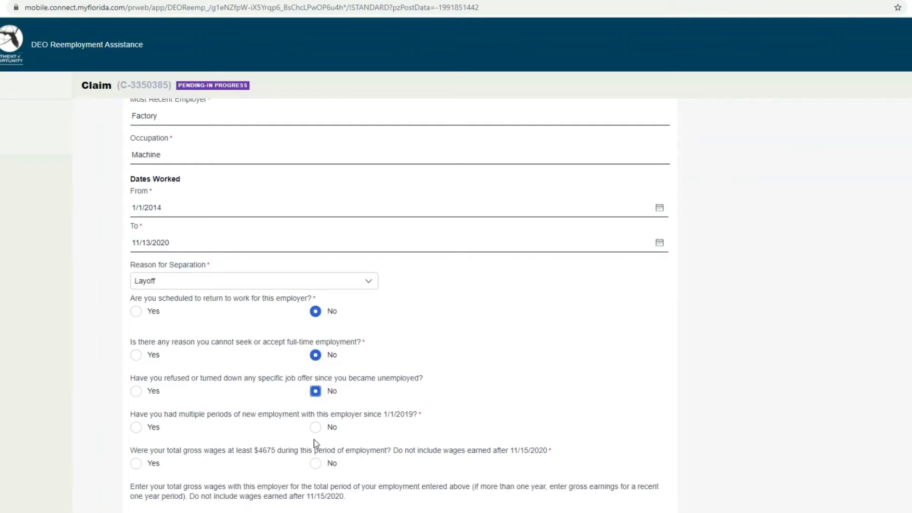
click(316, 427)
Step: Answer Yes to earning at least $4675 and enter 60000 as total gross wages
click(135, 465)
scroll(138, 464, down, 1)
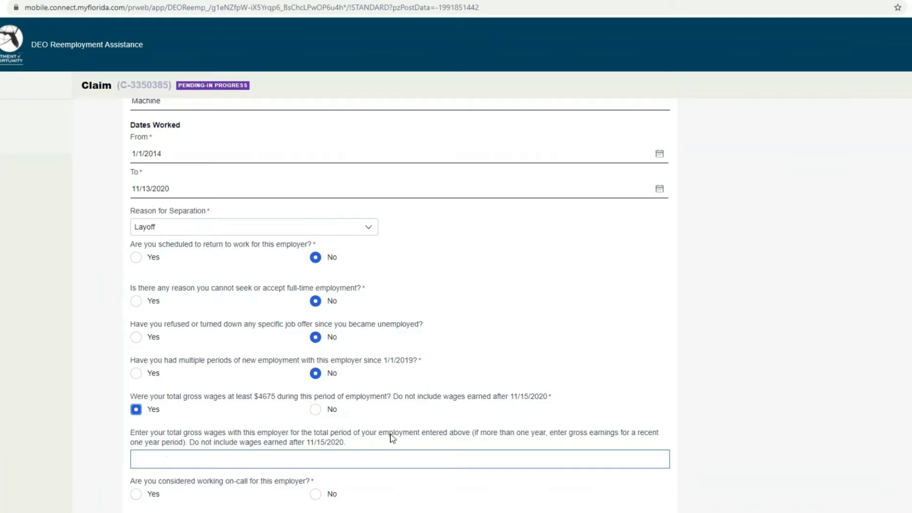
click(259, 456)
text(6000)
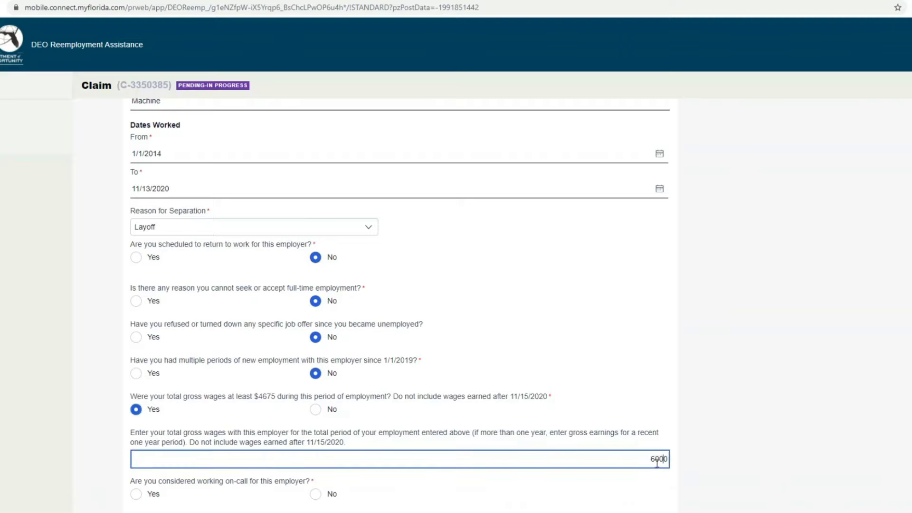
click(599, 489)
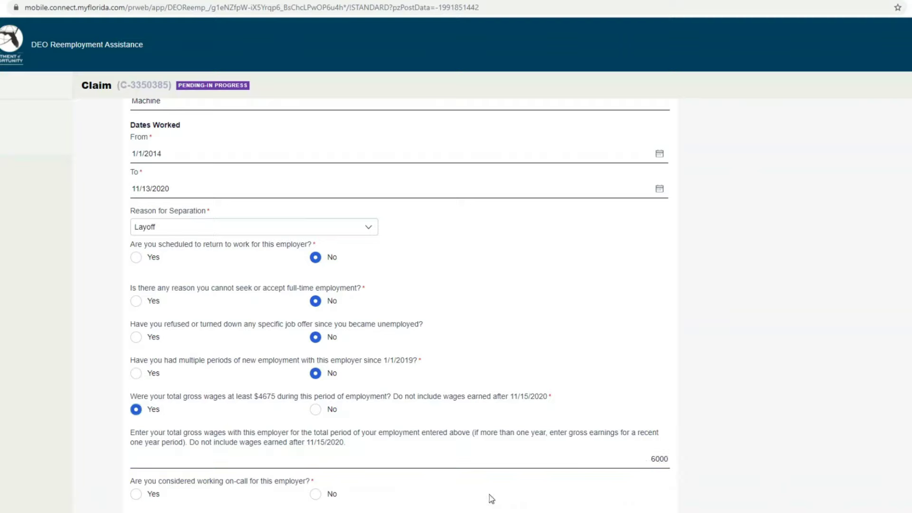
scroll(268, 501, down, 1)
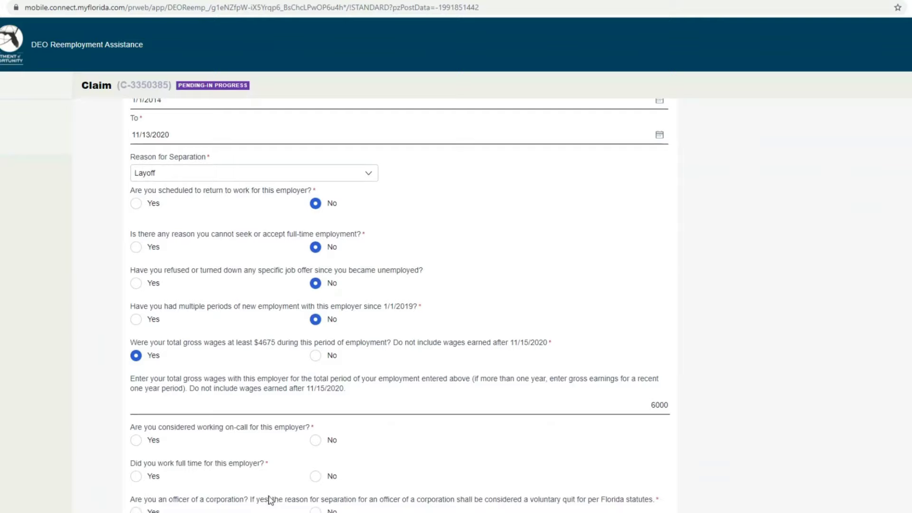
click(666, 404)
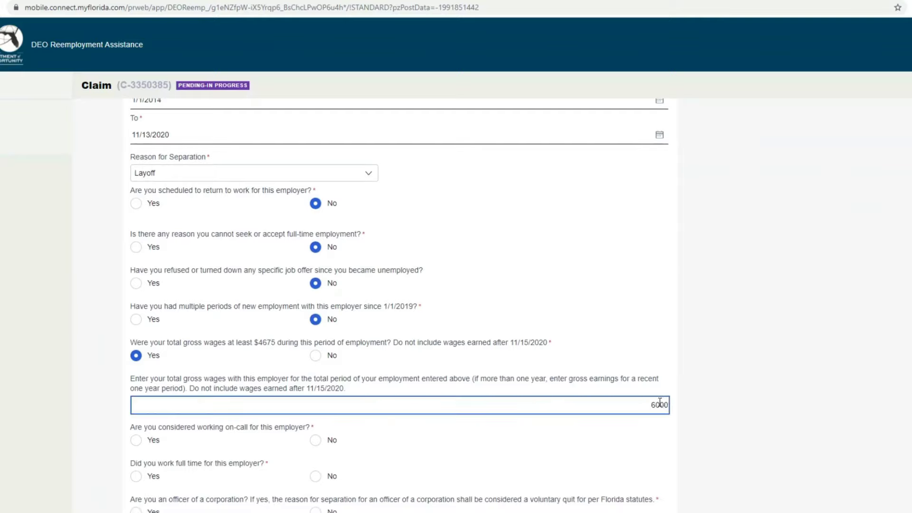
text(0)
Step: Answer No to on-call worker, Yes to full time, No to corporate officer and sole proprietorship
click(331, 440)
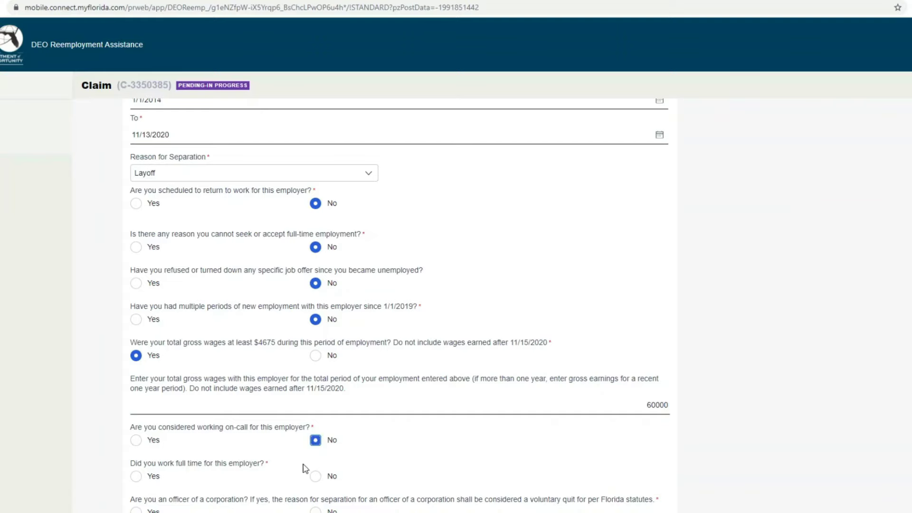
click(136, 475)
scroll(243, 461, down, 2)
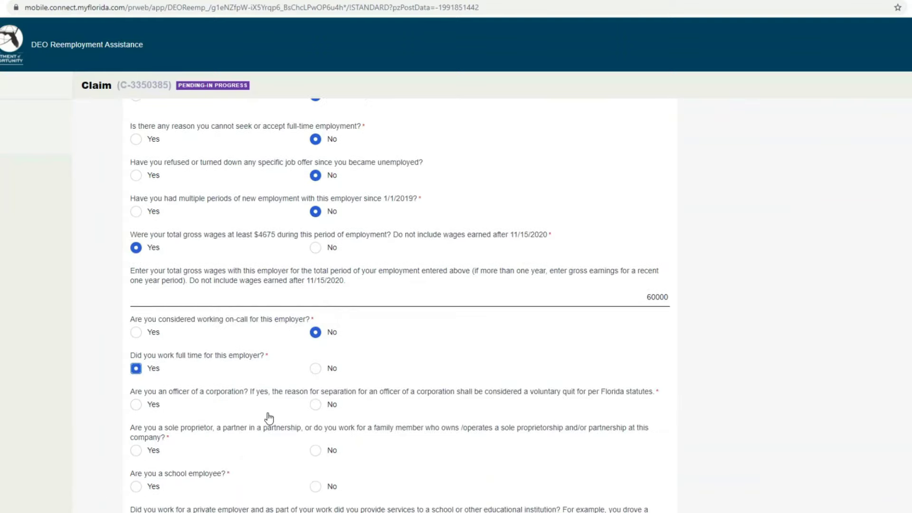
click(315, 404)
click(316, 450)
Step: Answer No to school employee, school services and additional employers in 18 months, then continue
scroll(323, 458, down, 1)
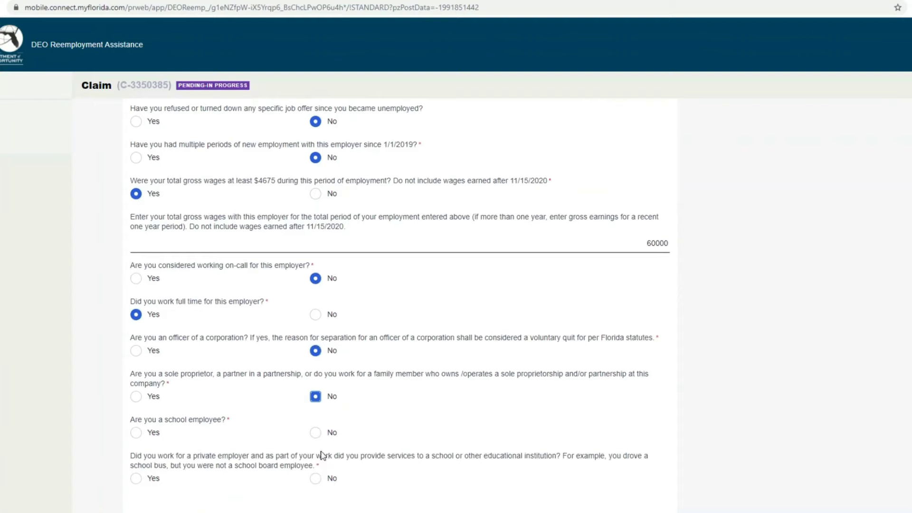
click(316, 431)
scroll(324, 439, down, 1)
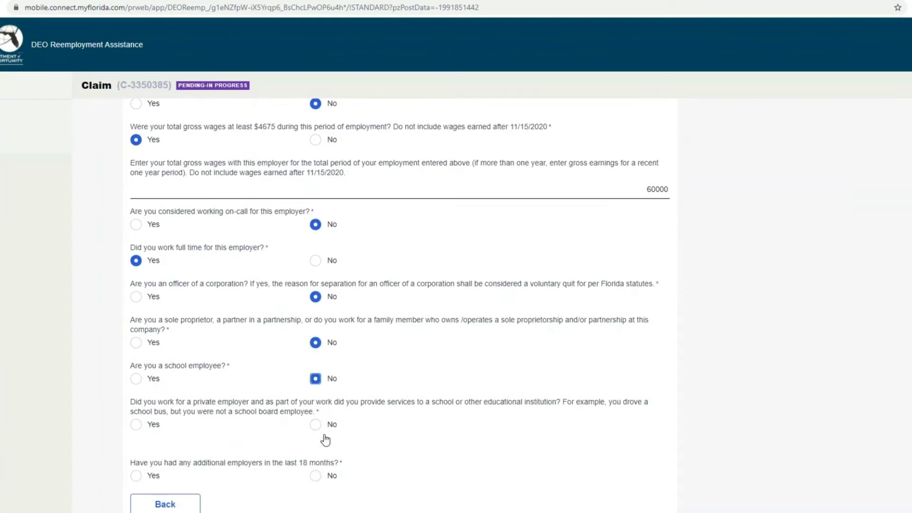
click(317, 425)
click(316, 477)
scroll(315, 481, down, 1)
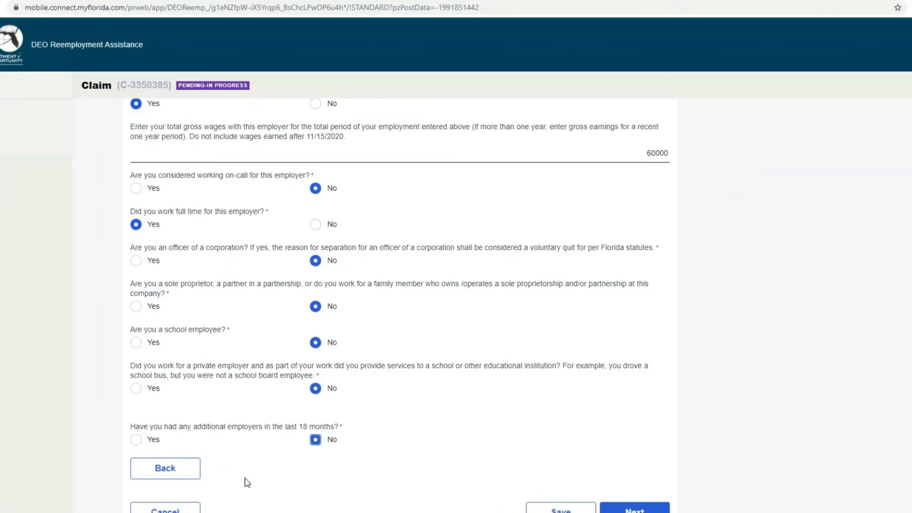
click(641, 508)
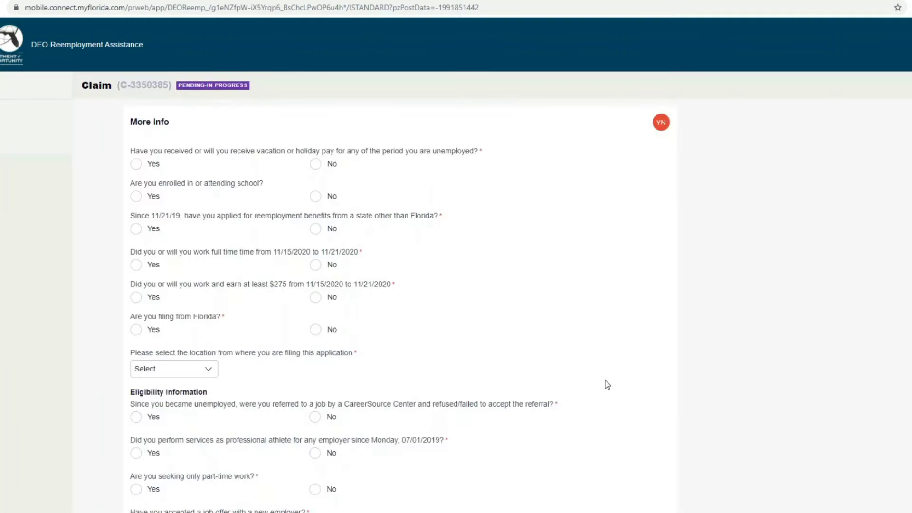
Step: Answer No to vacation pay, school, another-state claim, full-time week and $275 earnings; confirm filing from Florida
click(316, 165)
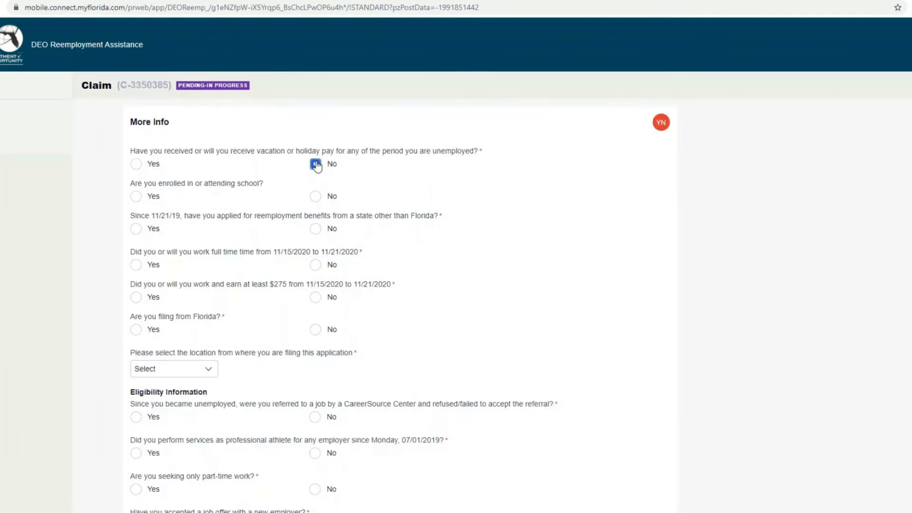
click(314, 197)
click(315, 229)
click(316, 264)
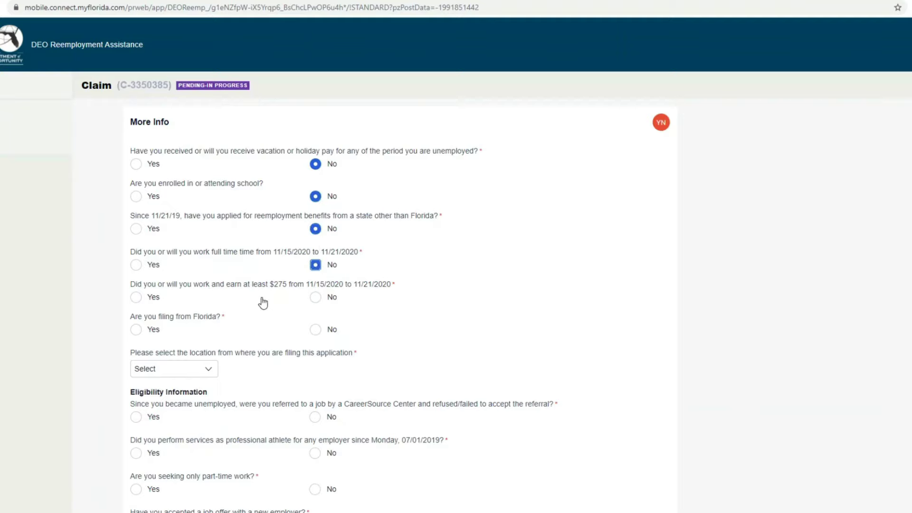
click(317, 299)
click(136, 330)
Step: Choose Internet Cafe as filing location, answer No to CareerSource refusal, athlete and new-job questions, and Yes to part-time
scroll(206, 379, down, 1)
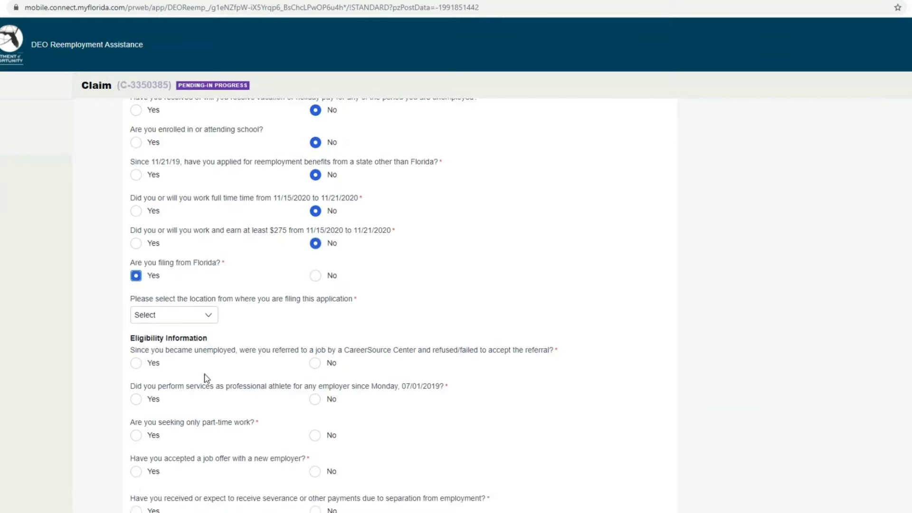
click(210, 314)
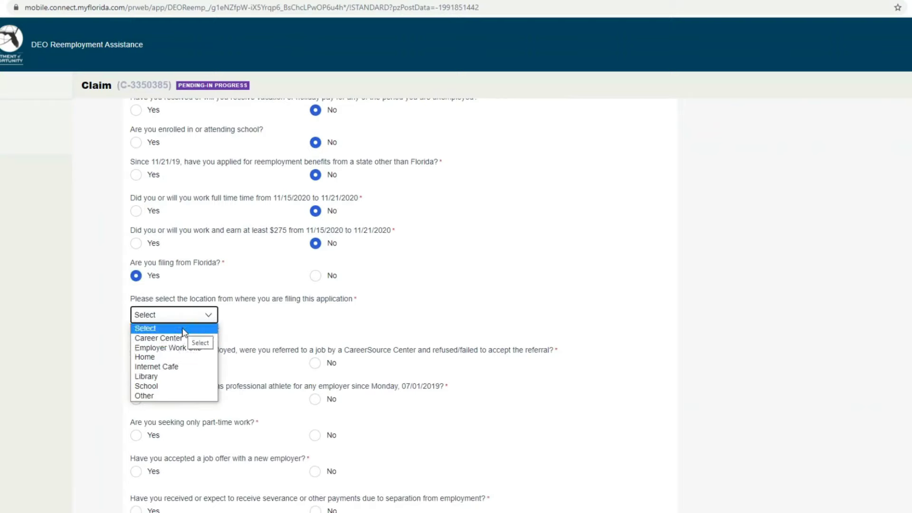
click(176, 368)
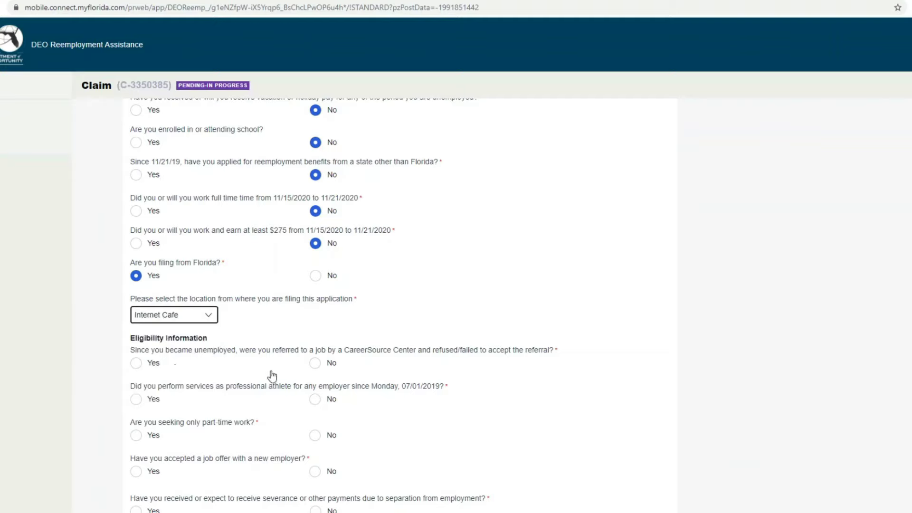
click(316, 364)
click(314, 399)
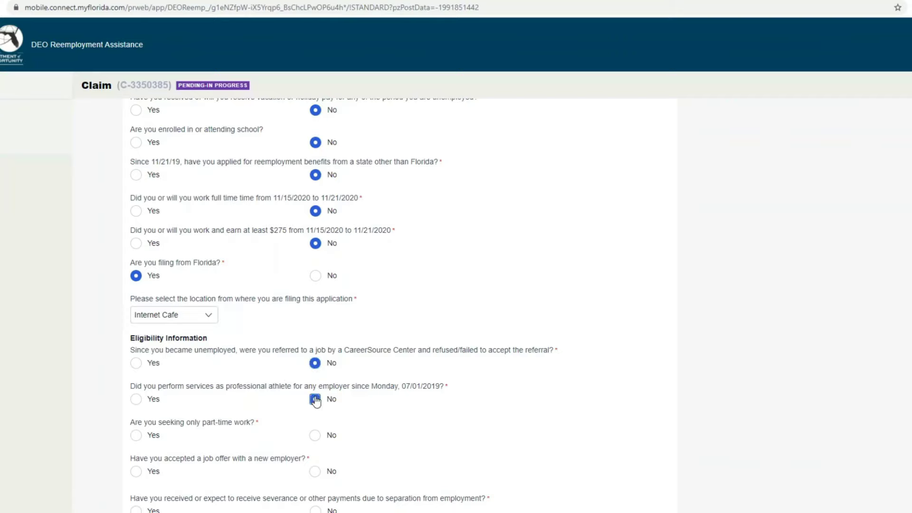
scroll(314, 398, down, 1)
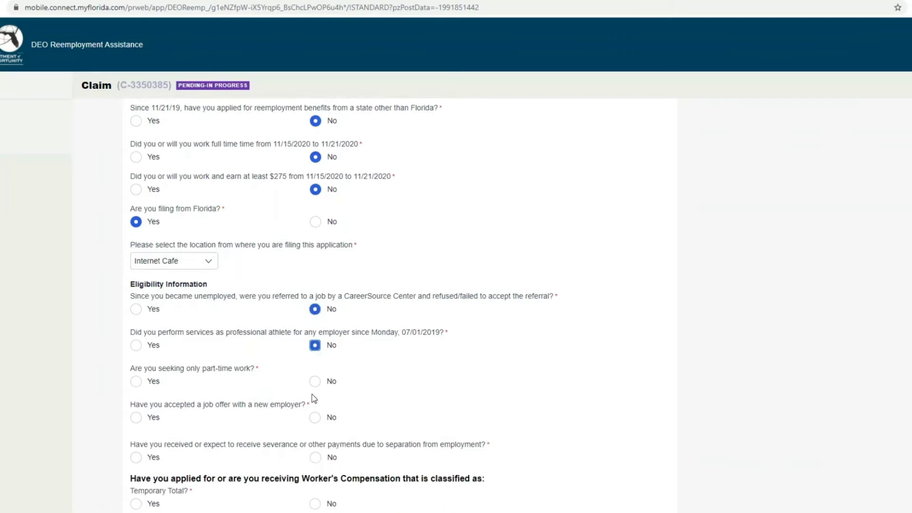
click(133, 383)
click(311, 421)
Step: Answer No to severance, Temporary Total, Permanent Total and pension-fund payments, then continue
scroll(313, 418, down, 1)
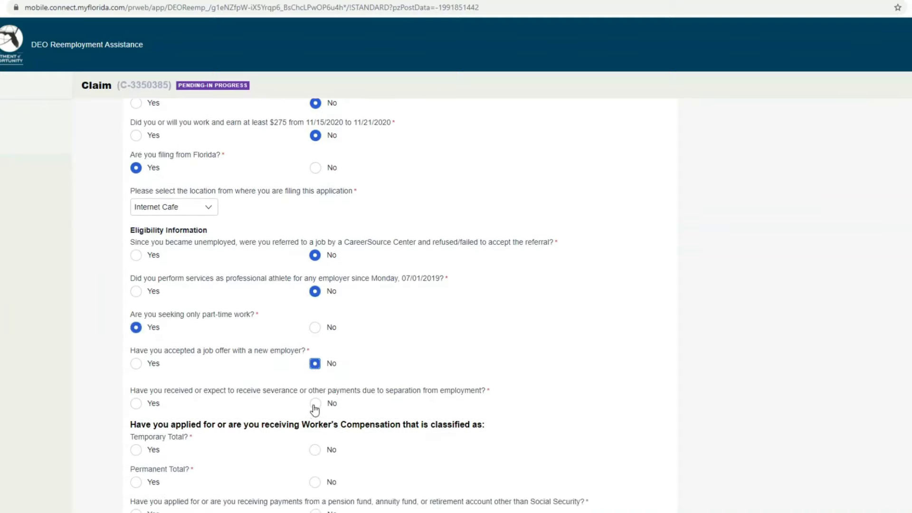
click(314, 405)
scroll(420, 379, down, 1)
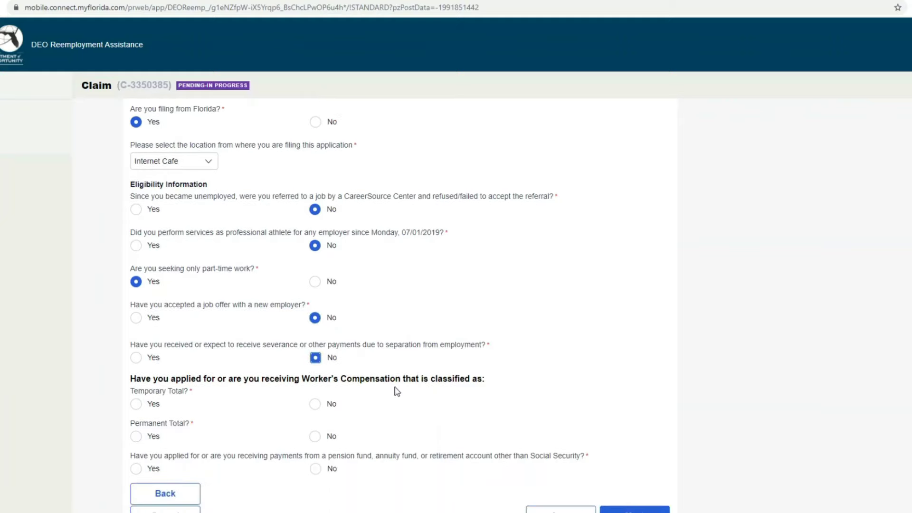
click(315, 405)
click(314, 437)
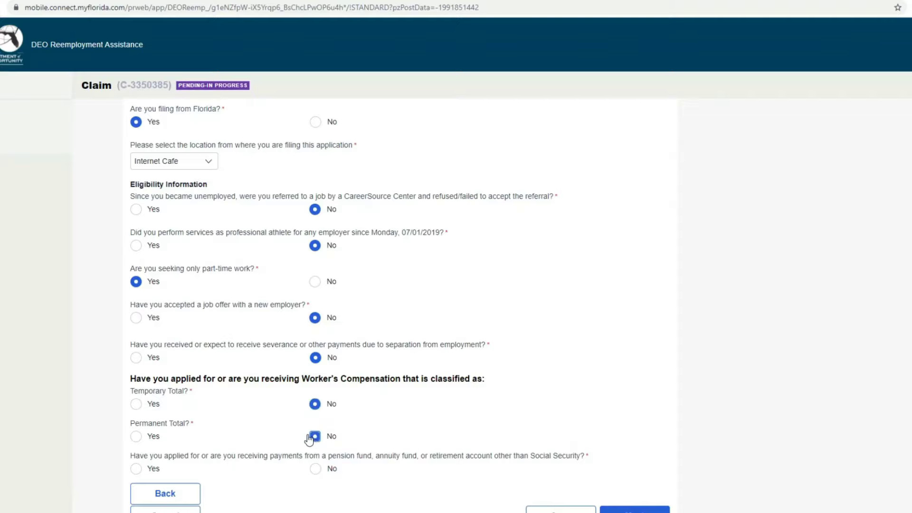
click(315, 469)
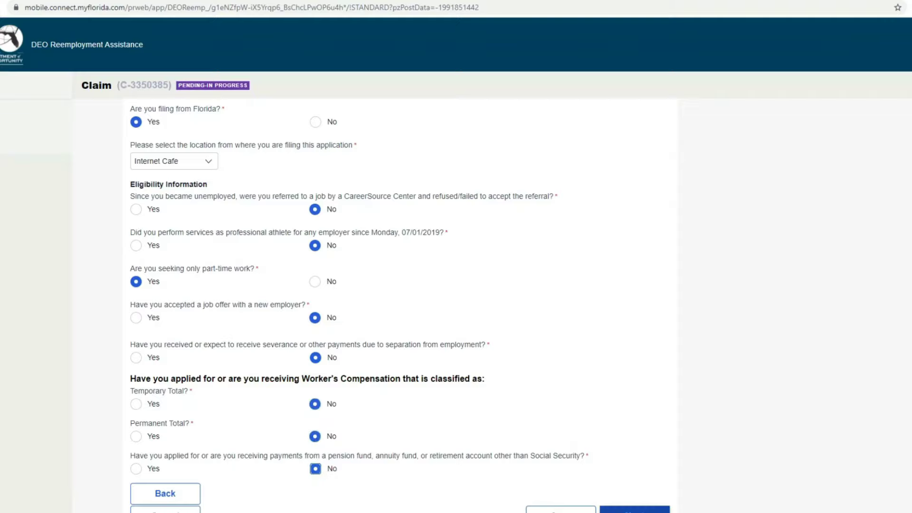
click(626, 511)
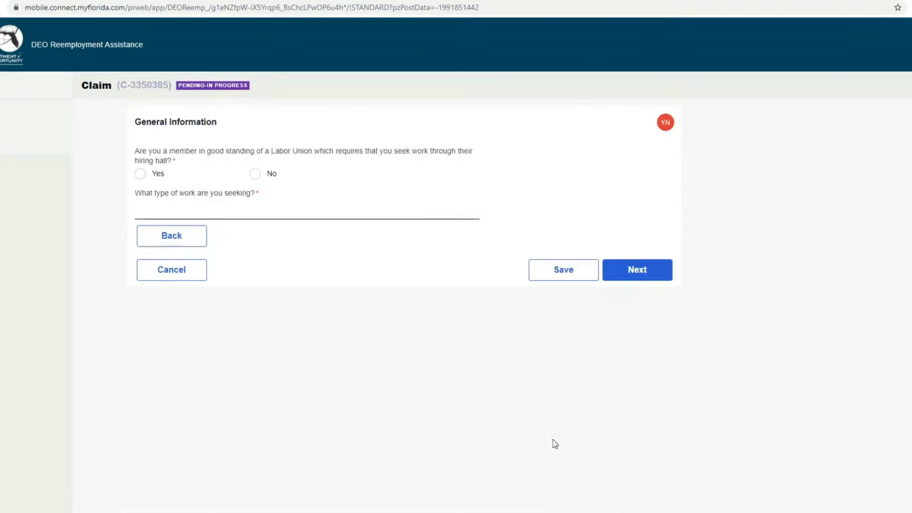
Step: Answer No to Labor Union membership and enter Industrial as the type of work sought
click(255, 173)
click(255, 209)
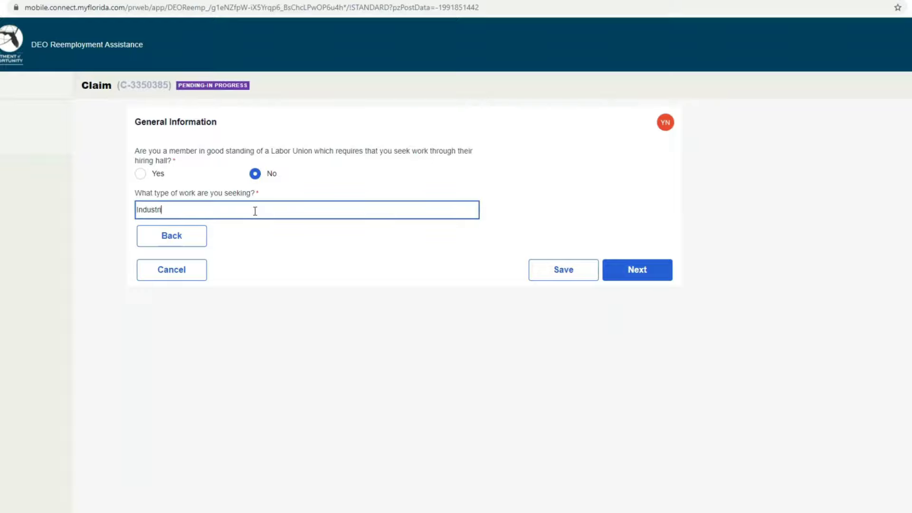
text(Industrial)
click(618, 280)
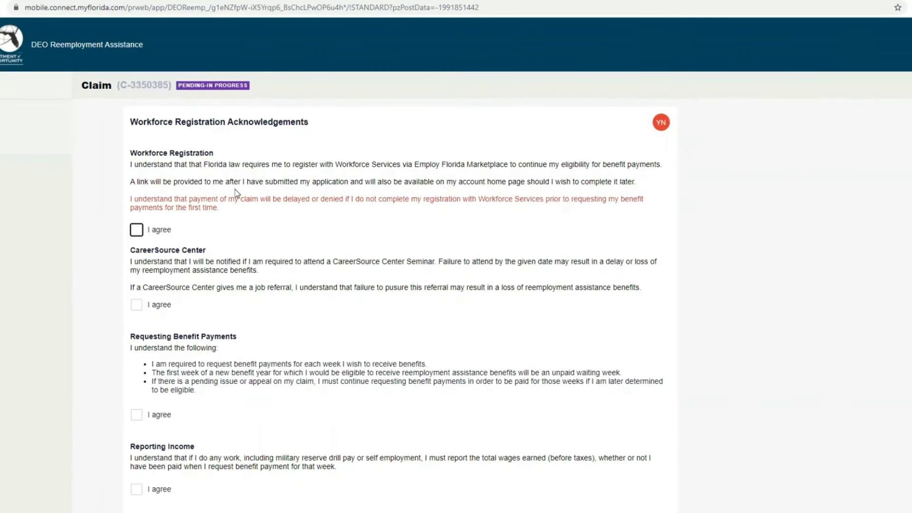
Step: Agree to the six workforce acknowledgements, from Workforce Registration to Benefit Rights, and continue
click(137, 230)
scroll(278, 264, down, 1)
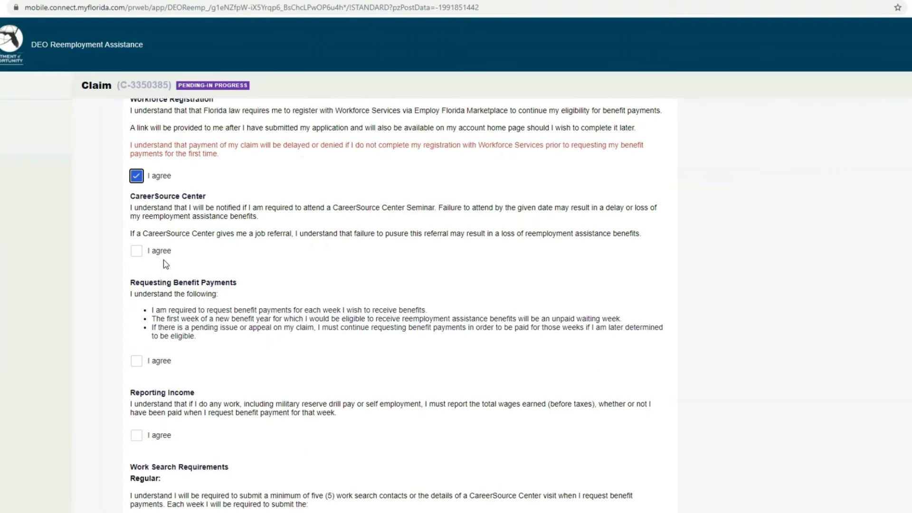
click(136, 251)
scroll(148, 290, down, 1)
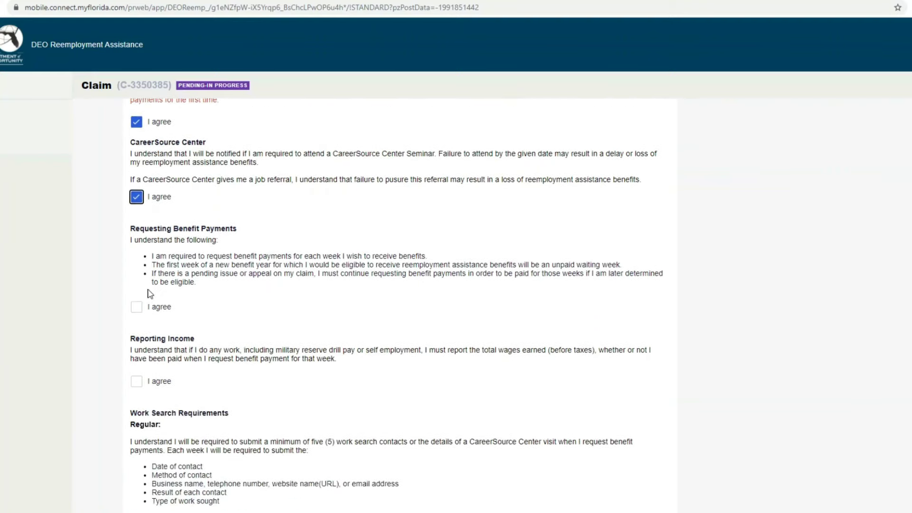
click(136, 306)
click(137, 381)
scroll(138, 375, down, 2)
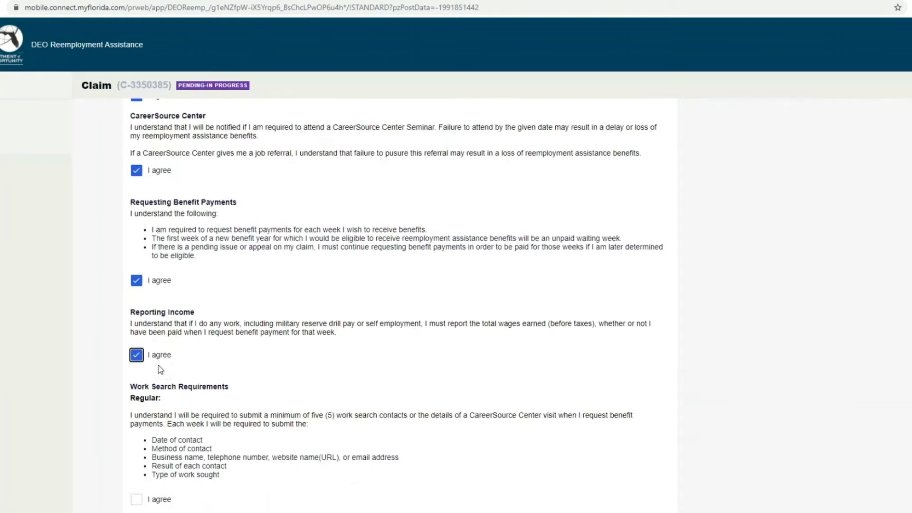
click(136, 418)
scroll(143, 423, down, 2)
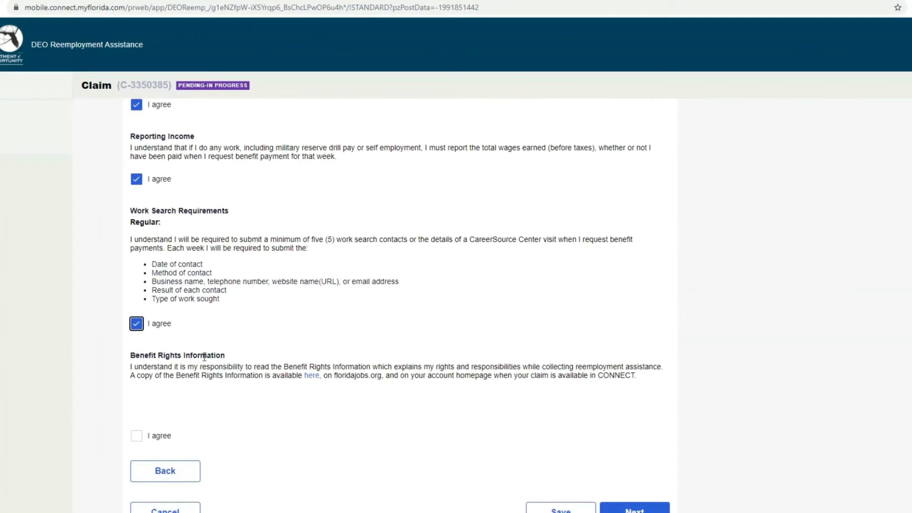
click(136, 435)
click(636, 508)
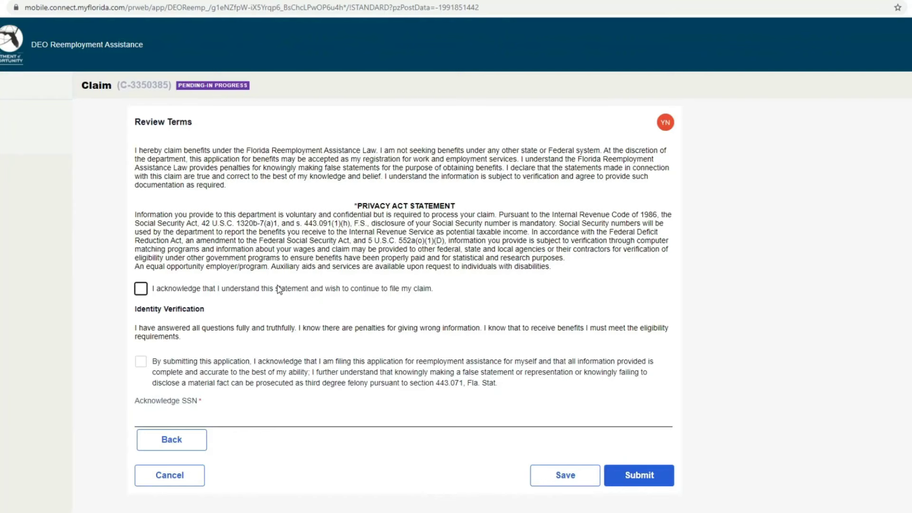
Step: Accept the privacy act and identity declarations, enter the SSN acknowledgement, and submit the Florida claim
click(141, 288)
click(140, 362)
click(204, 420)
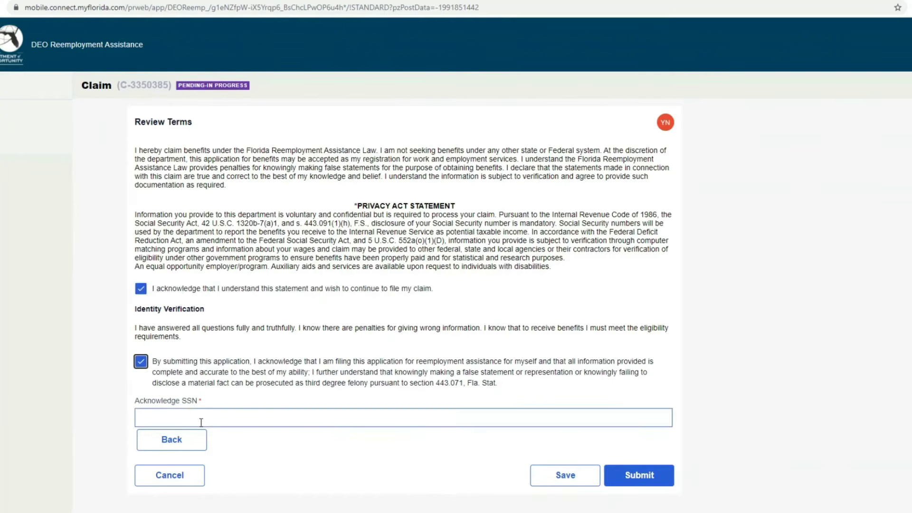
text(•)
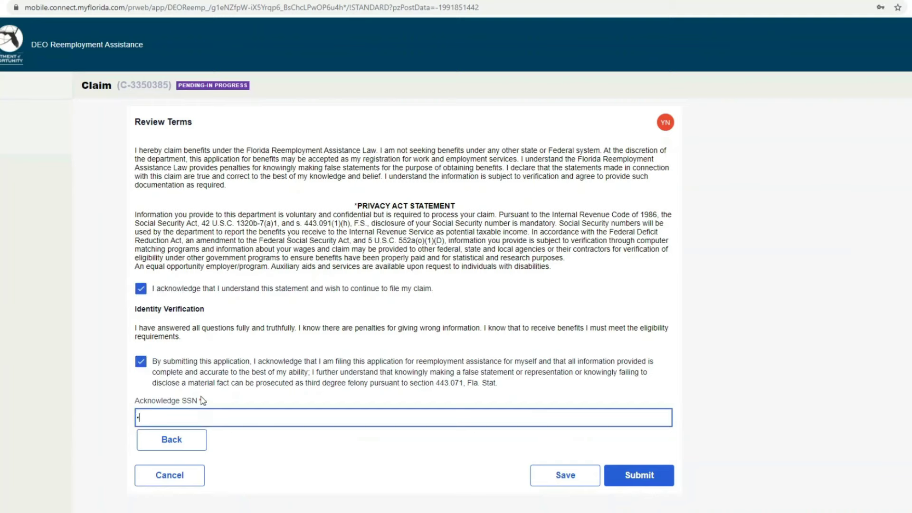
text(••)
key(BackSpace)
text(•)
click(640, 475)
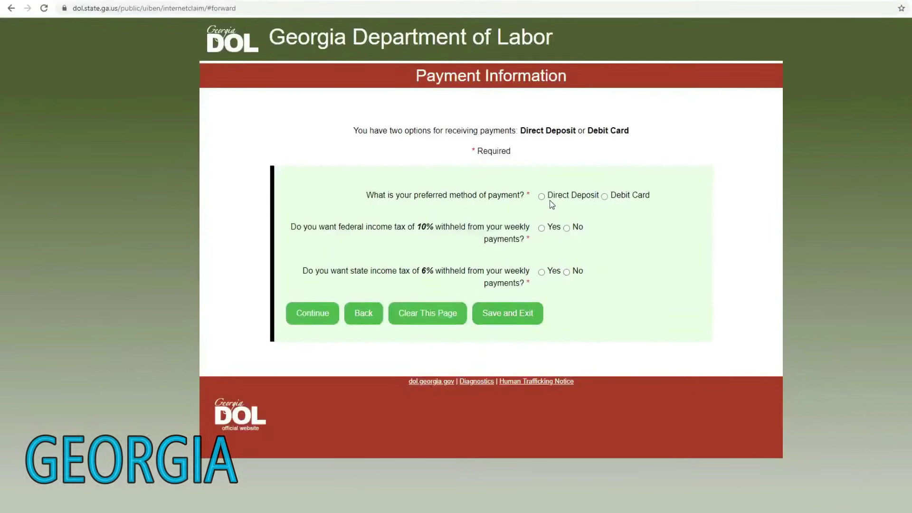
Step: Choose Debit Card payment with 10% federal and 6% state tax withheld, and confirm the debit card
click(604, 197)
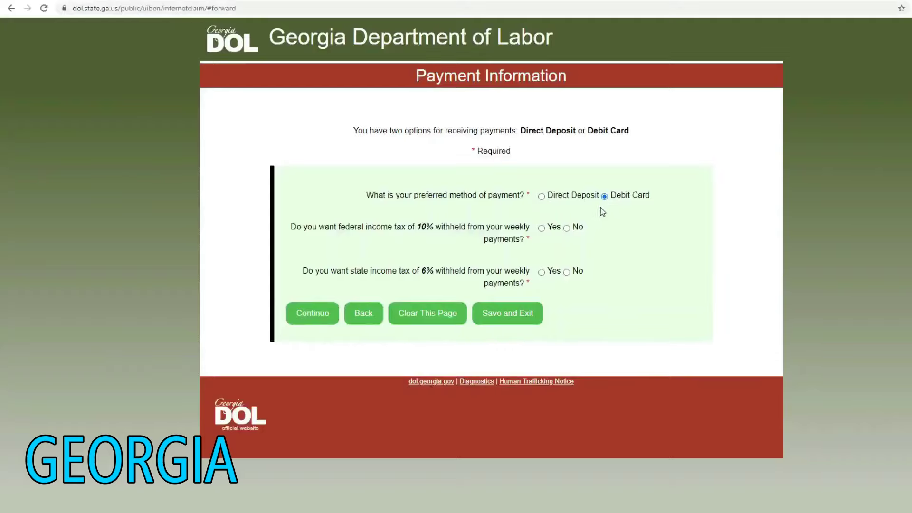
click(541, 228)
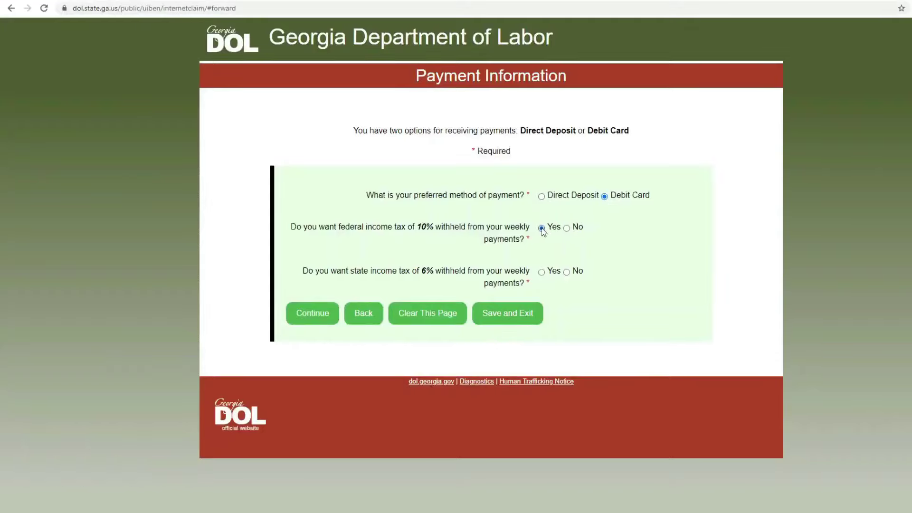
click(541, 272)
click(312, 315)
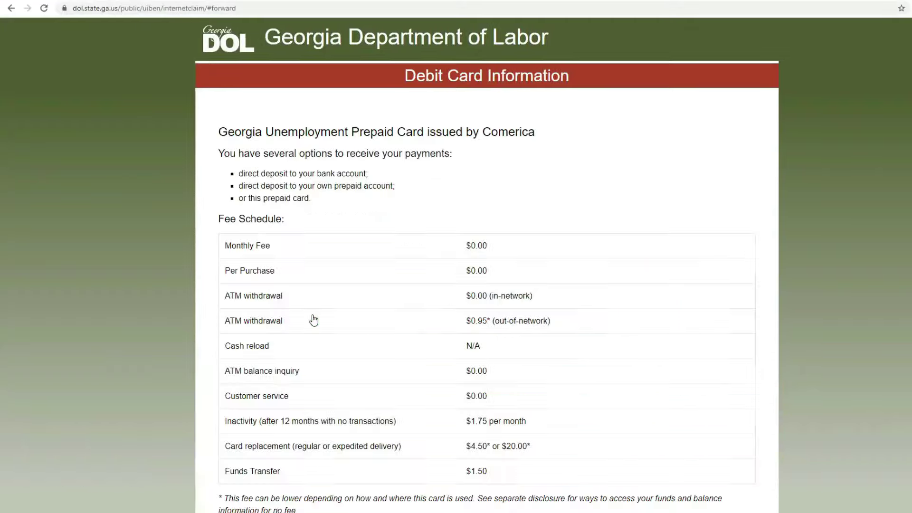
scroll(745, 305, down, 10)
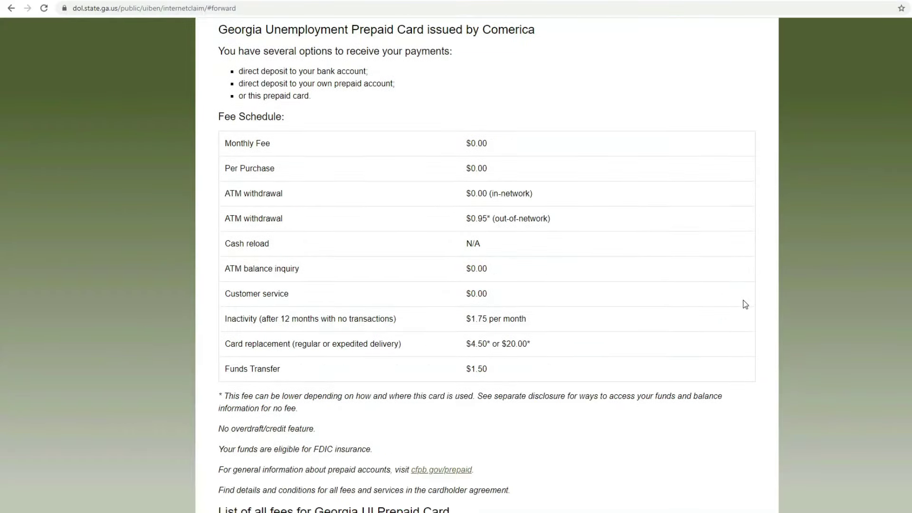
scroll(734, 306, down, 10)
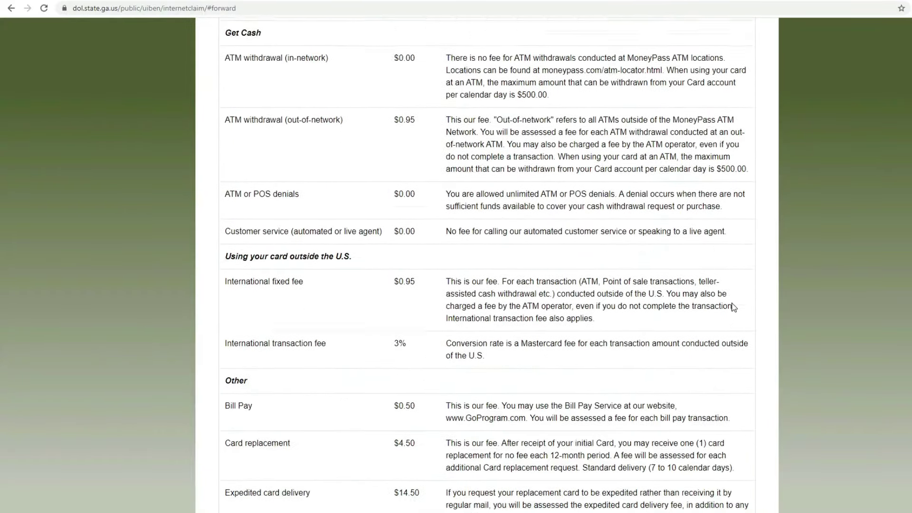
scroll(734, 307, down, 3)
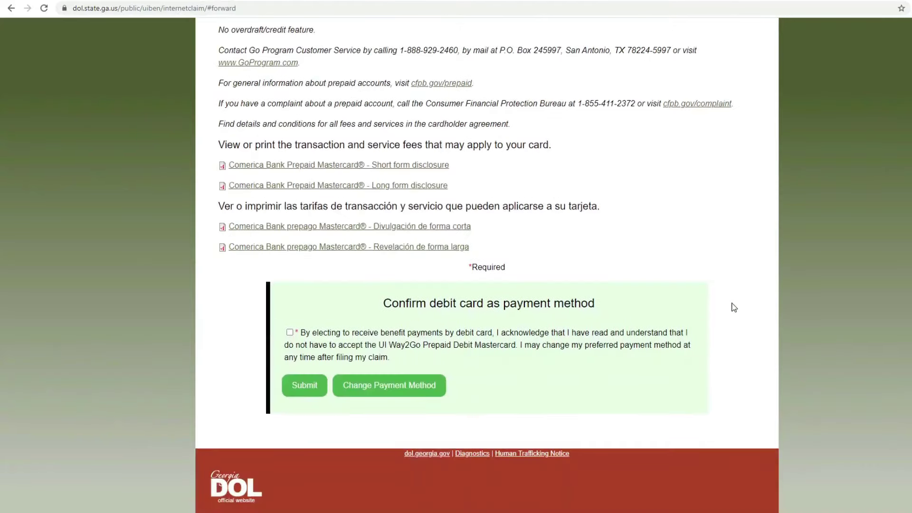
click(290, 332)
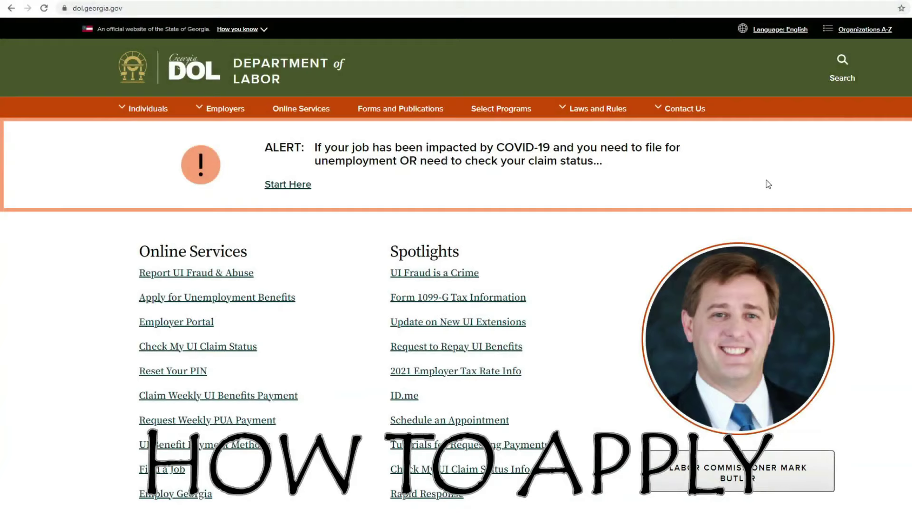
Step: Go from Apply for Unemployment Benefits to the claim requirements and check the Applicant Status Affidavit
click(214, 298)
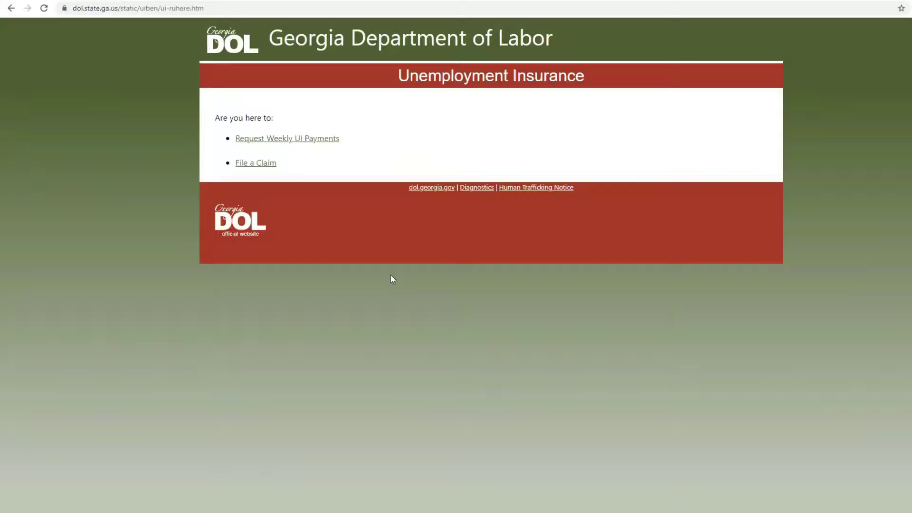
click(271, 164)
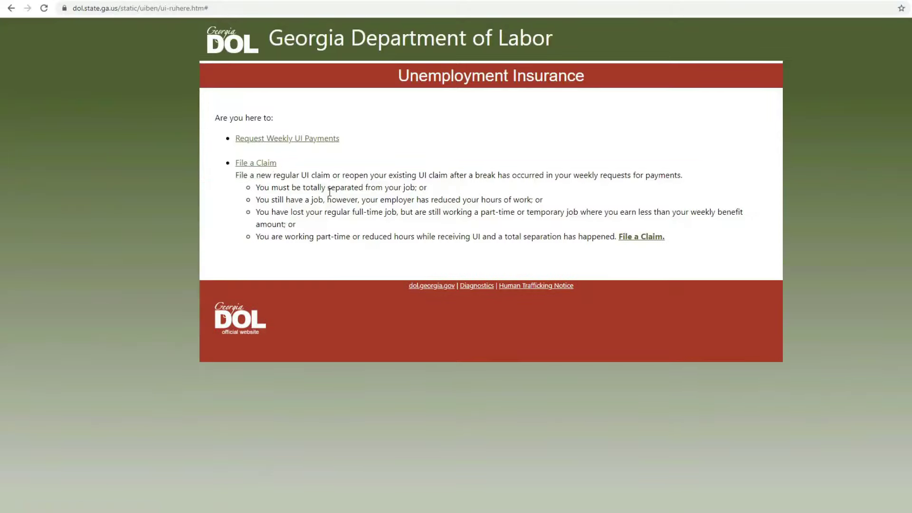
click(646, 237)
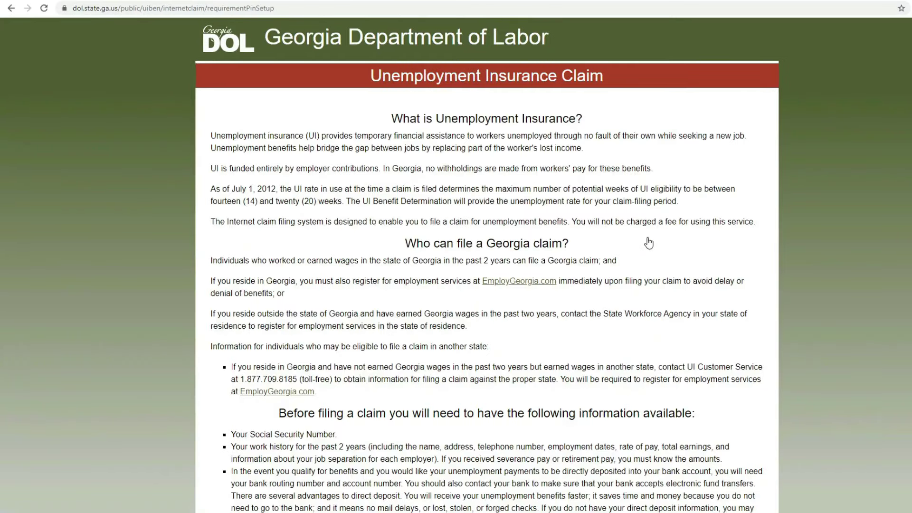
scroll(648, 243, down, 9)
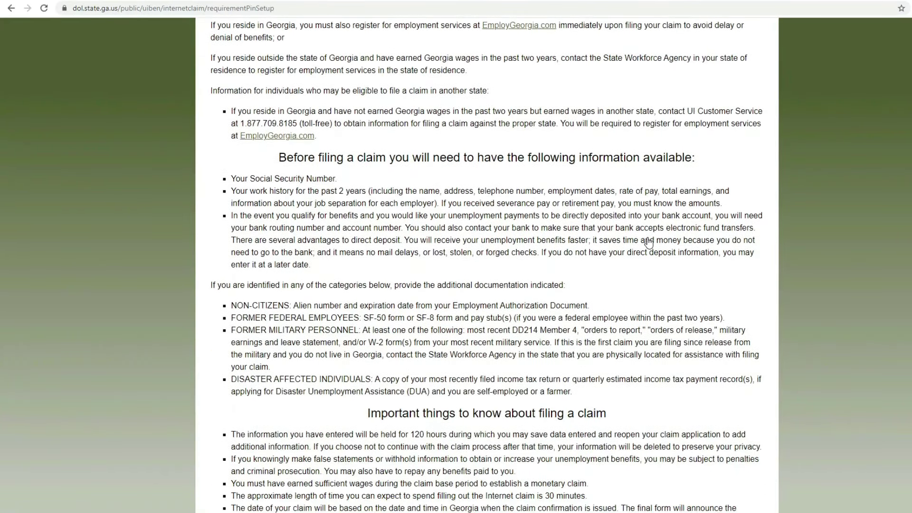
scroll(648, 242, down, 8)
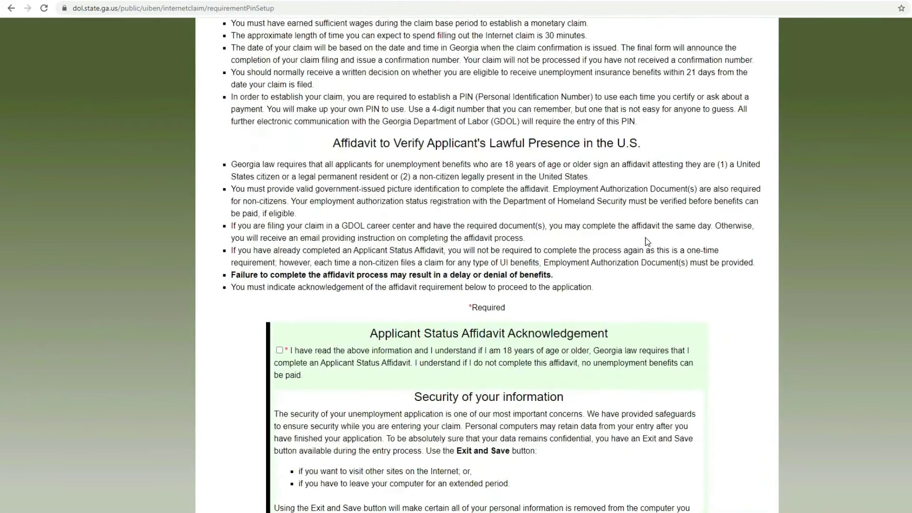
scroll(647, 242, down, 1)
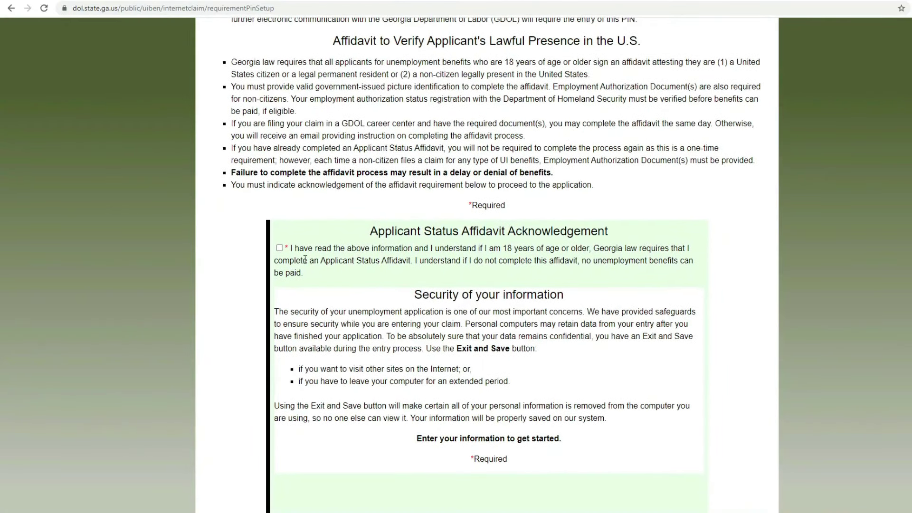
click(279, 248)
scroll(492, 268, down, 2)
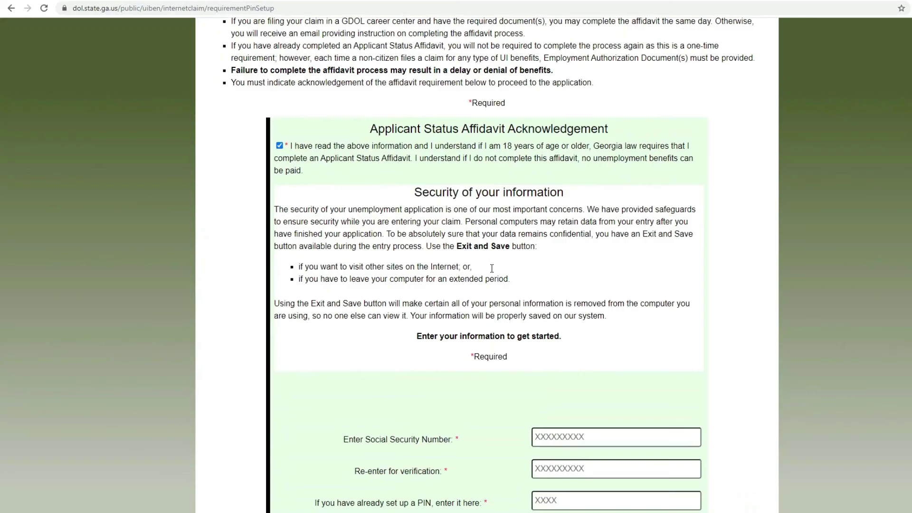
scroll(492, 268, down, 3)
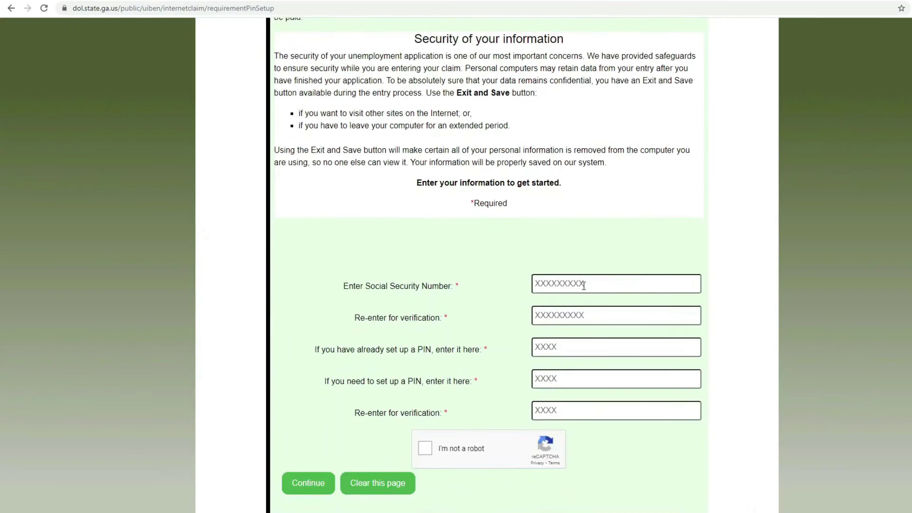
Step: Enter the Social Security number, fill the existing, new and verify PIN fields, pass reCAPTCHA, and continue
click(557, 284)
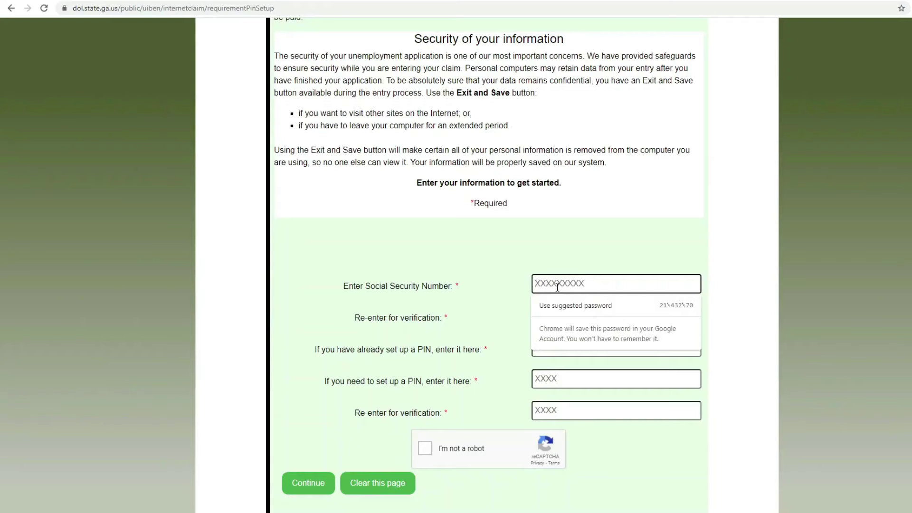
text(123456789)
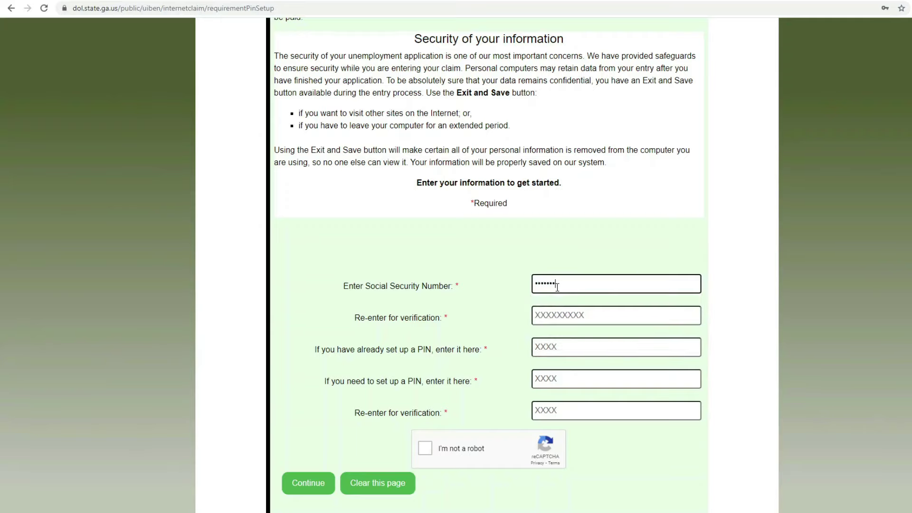
key(Tab)
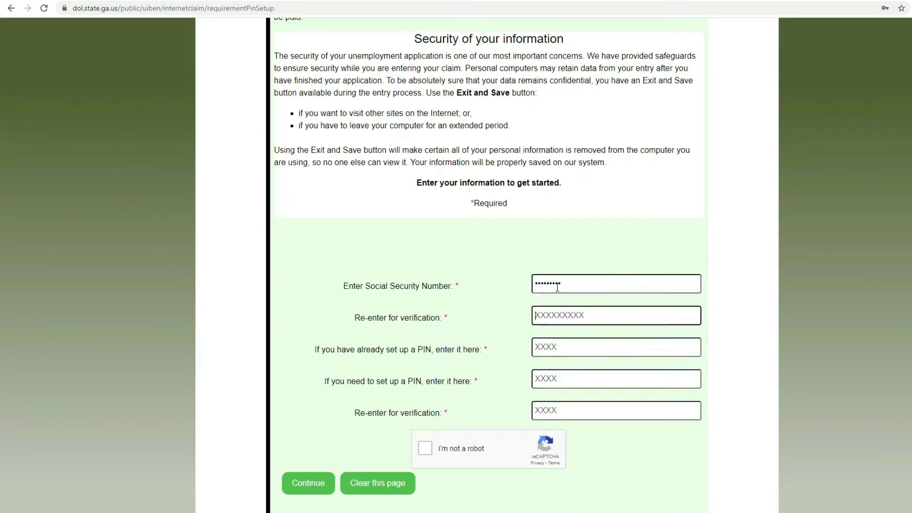
text(123456789)
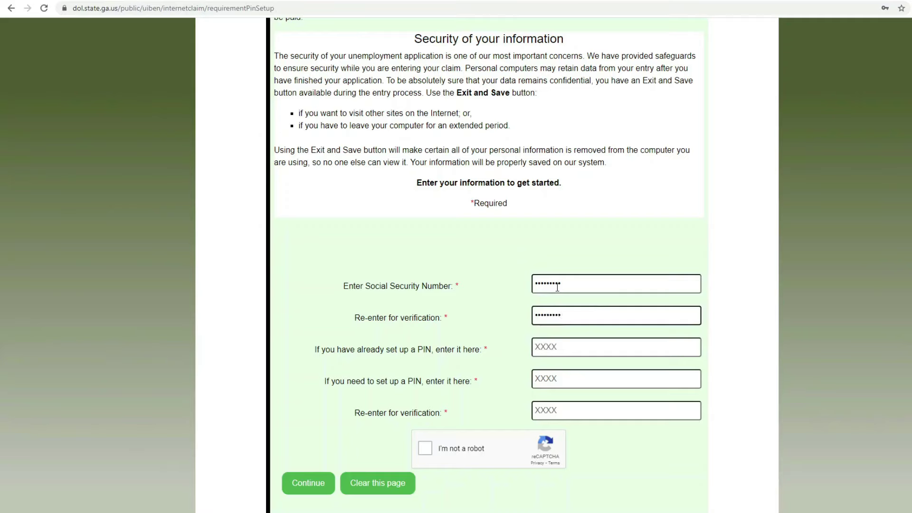
key(Tab)
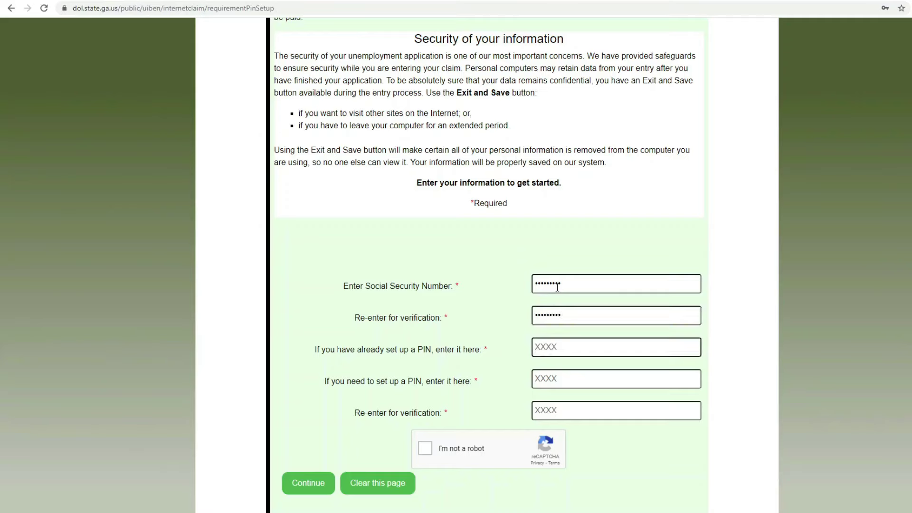
text(123)
key(Tab)
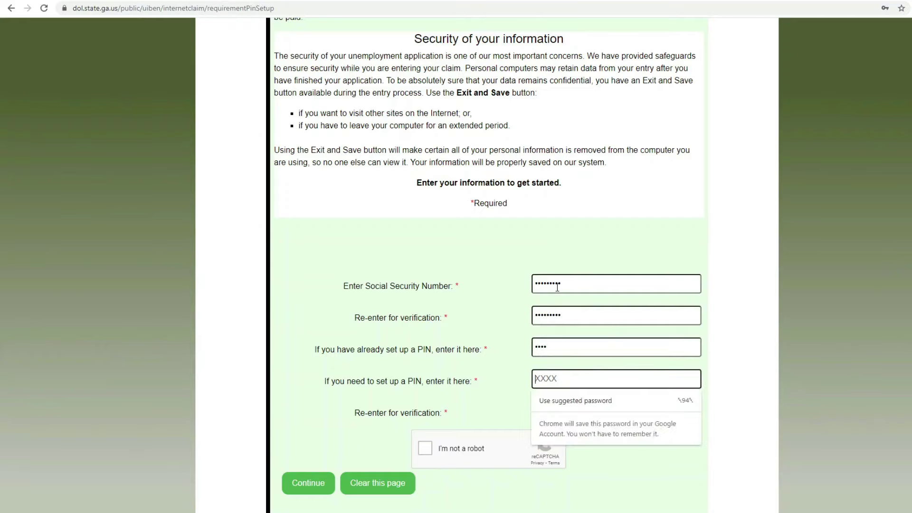
text(1234)
key(Tab)
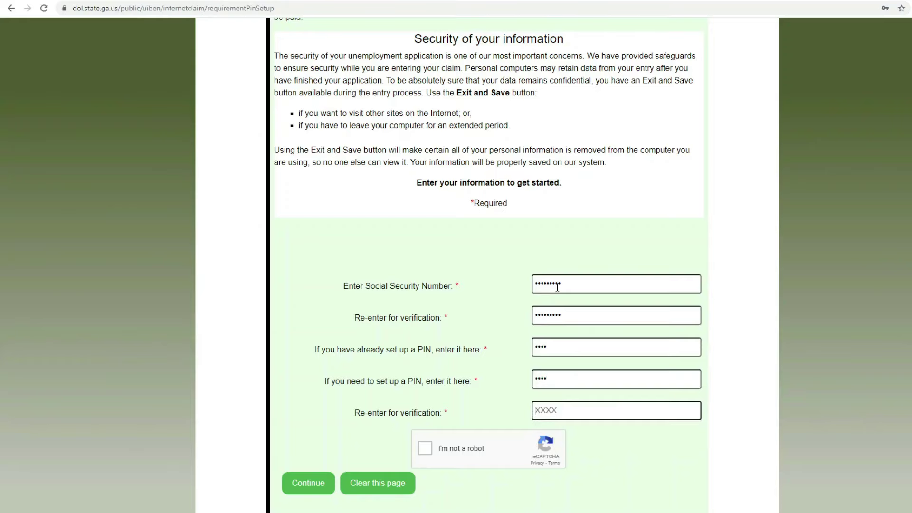
text(1234)
click(425, 448)
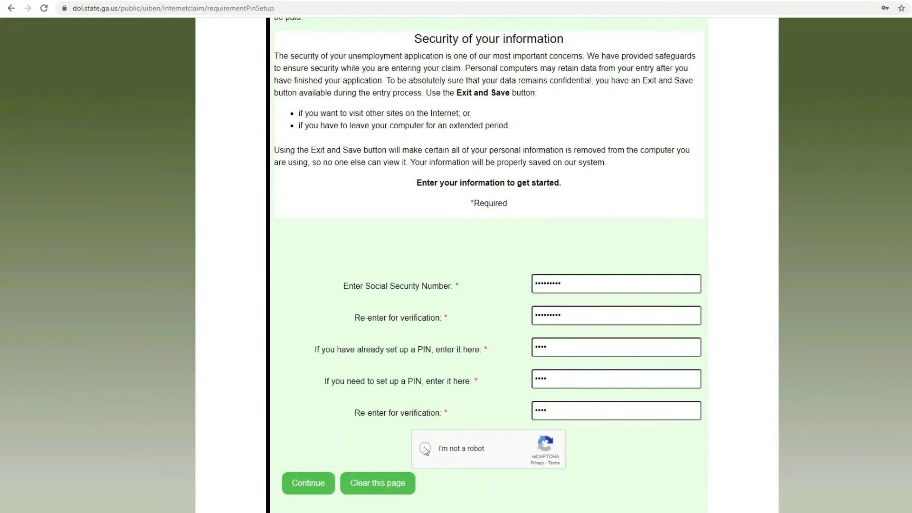
click(304, 489)
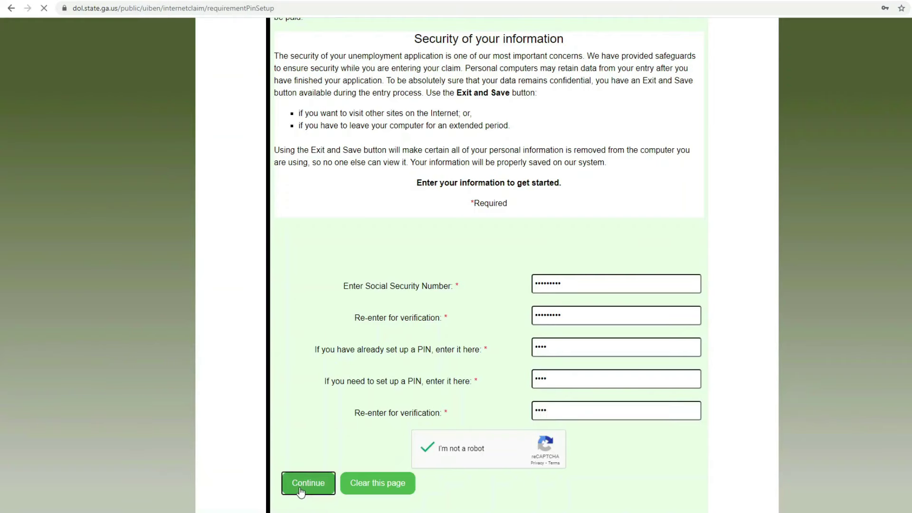
Step: Redo the reCAPTCHA, erase the existing-PIN entry, and resubmit to reach Personal Information
scroll(728, 337, down, 3)
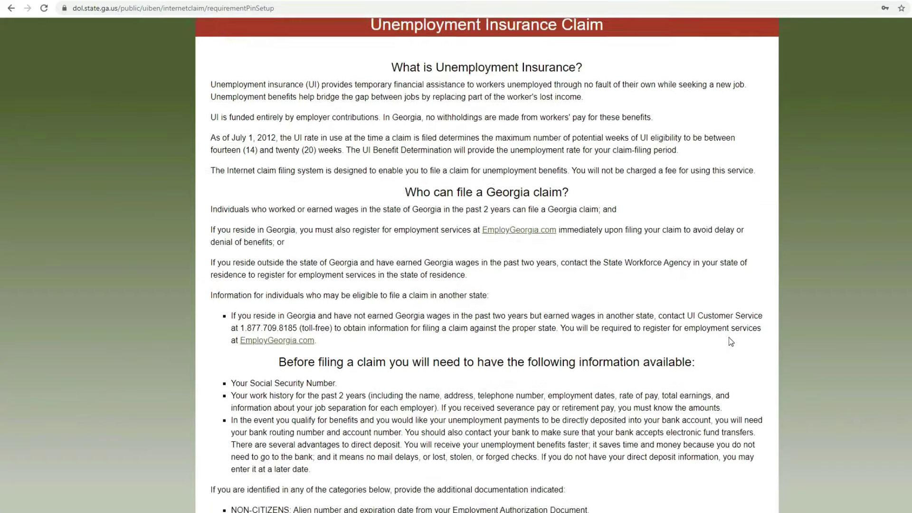
scroll(729, 337, down, 8)
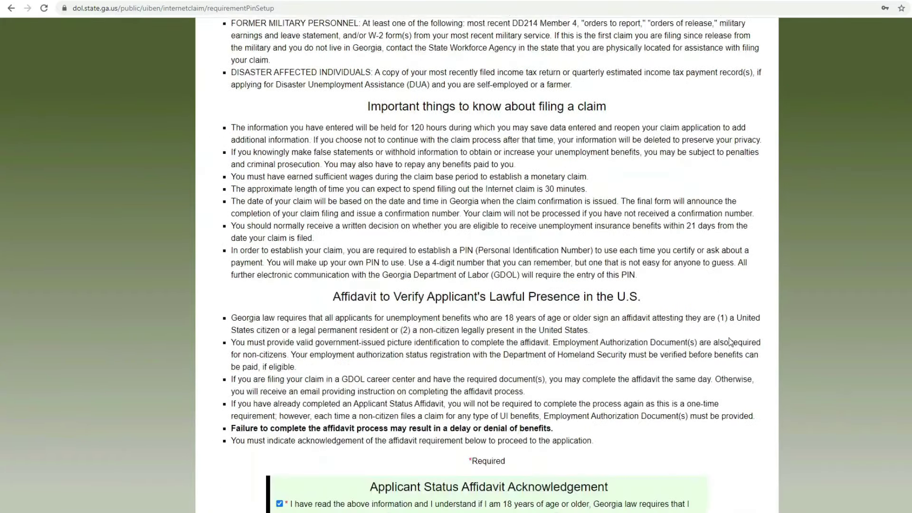
scroll(730, 341, down, 8)
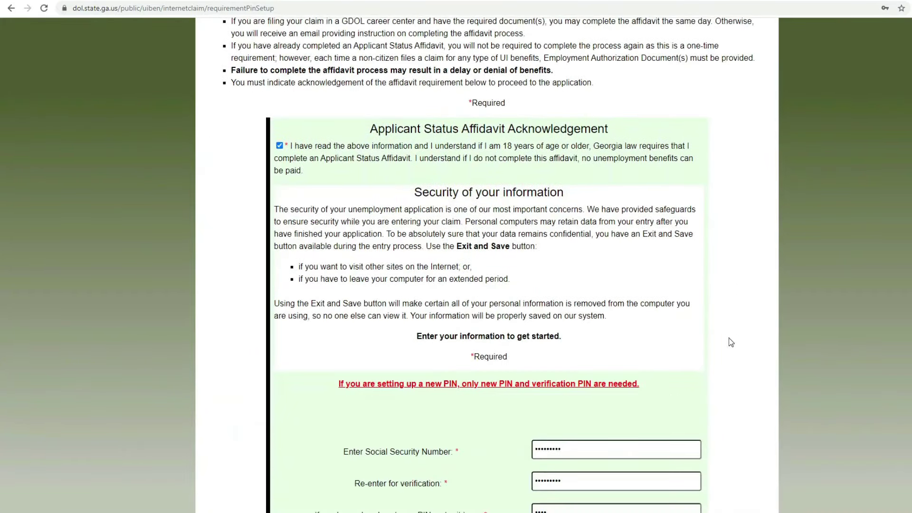
scroll(731, 342, down, 3)
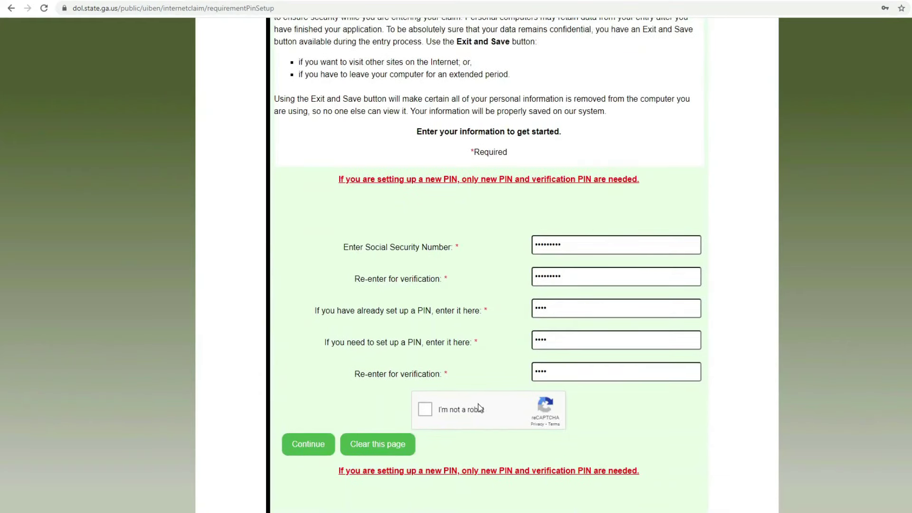
click(425, 414)
scroll(427, 417, down, 1)
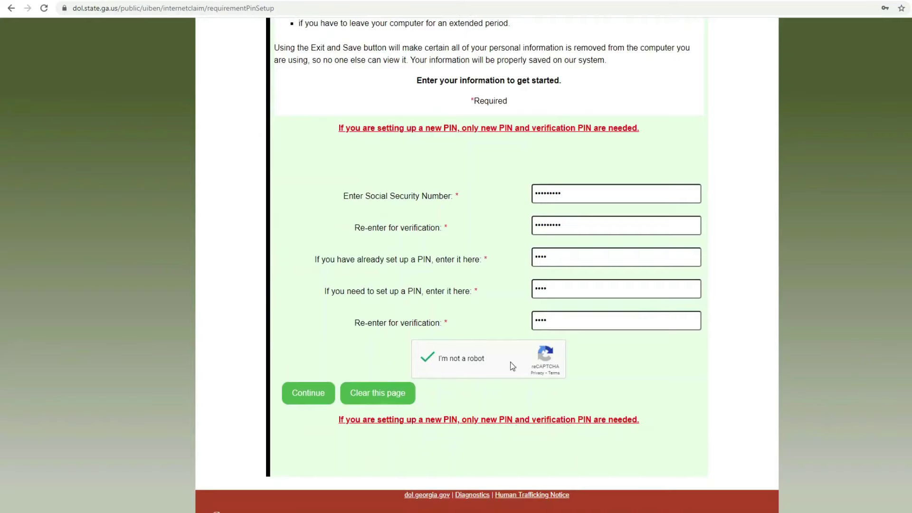
double_click(536, 257)
key(BackSpace)
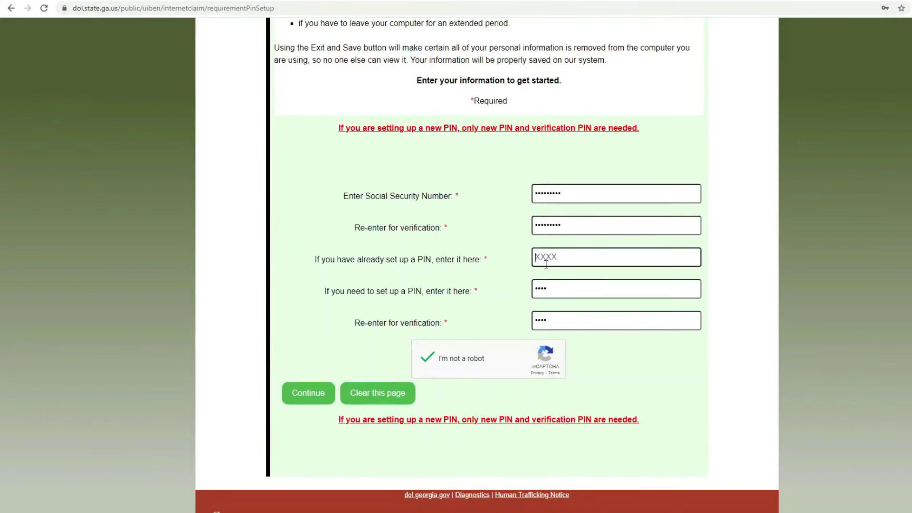
click(307, 392)
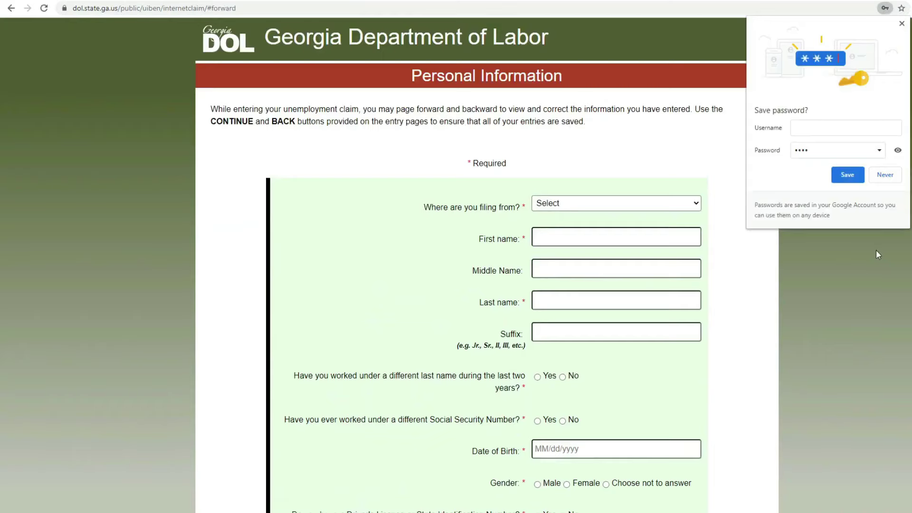
Step: Dismiss the password prompt, file from Home, enter the claimant's name, and answer No to alternate name/SSN
click(885, 175)
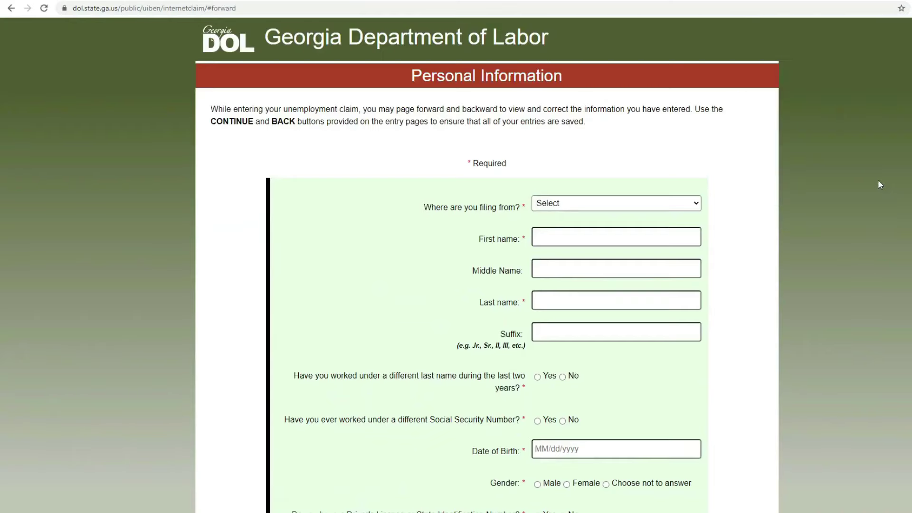
click(679, 211)
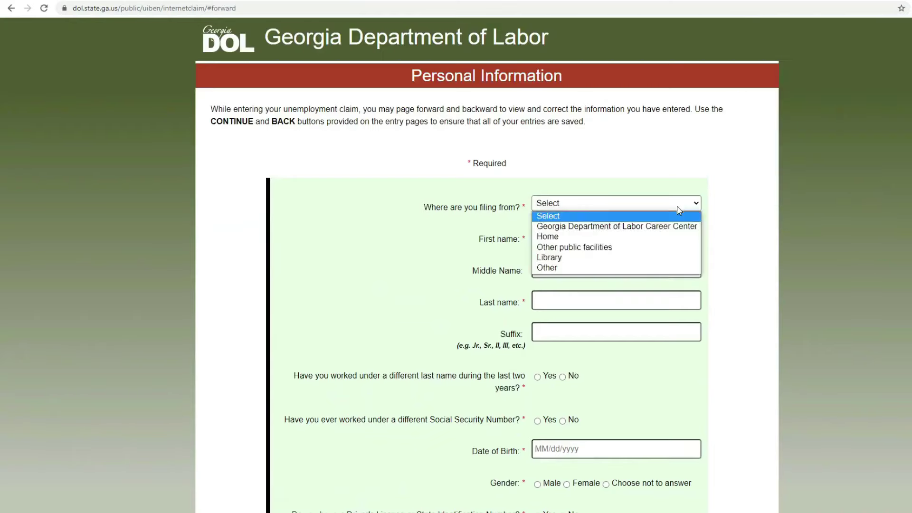
click(665, 237)
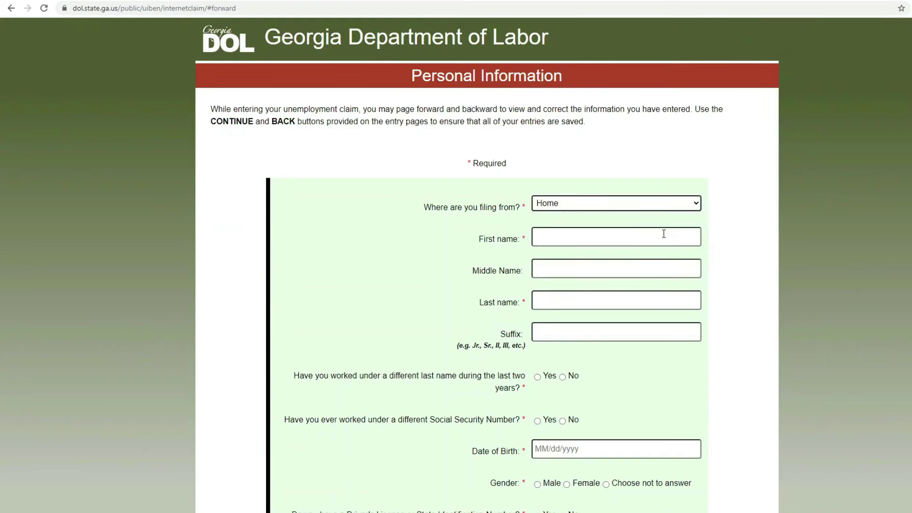
click(663, 233)
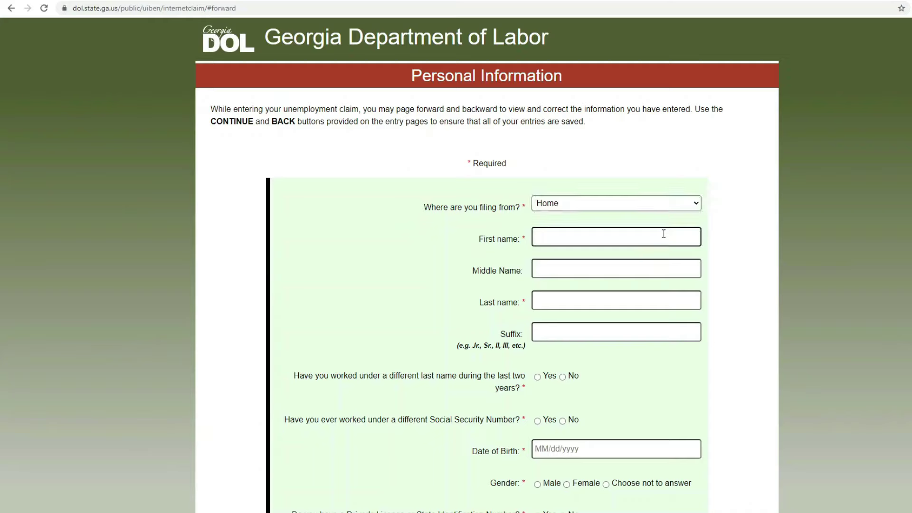
key(Tab)
key(Tab)
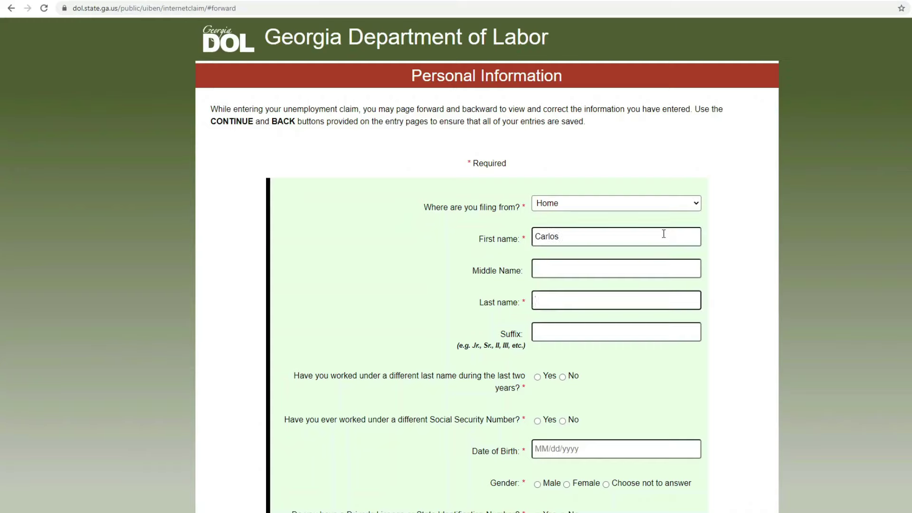
key(Tab)
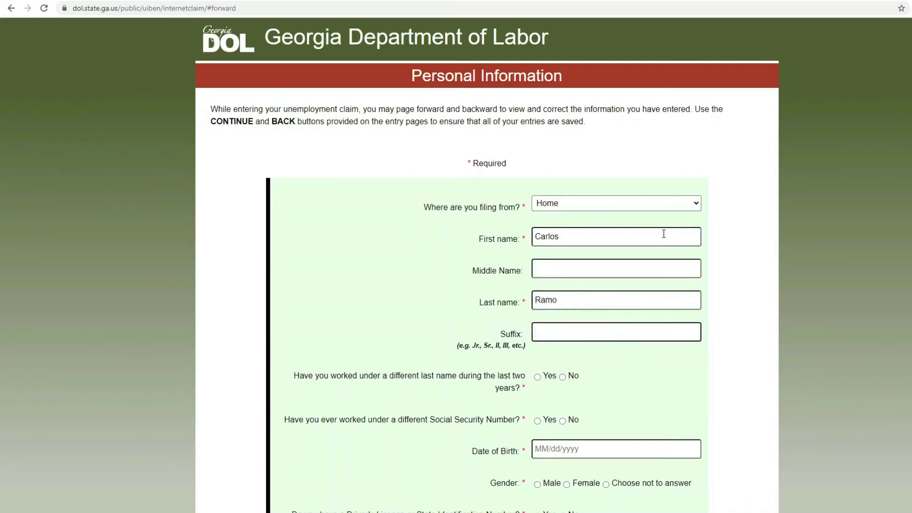
click(562, 377)
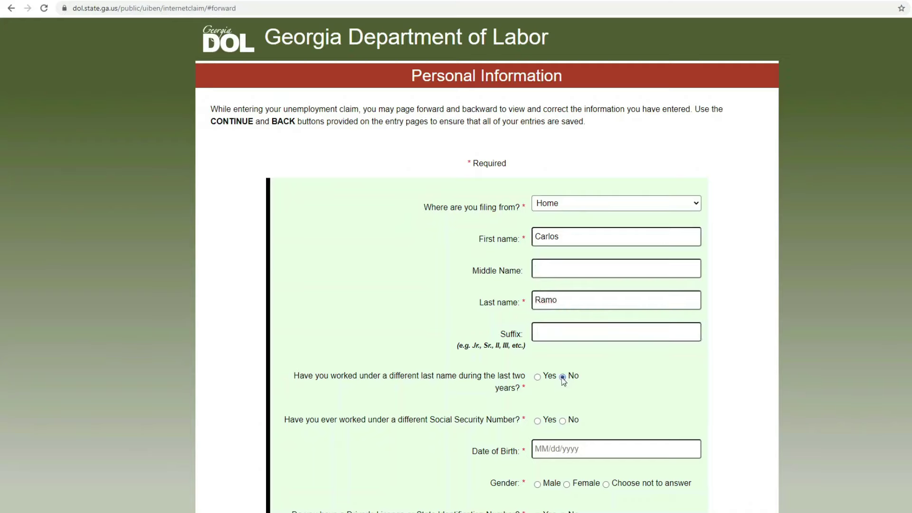
click(562, 420)
click(567, 446)
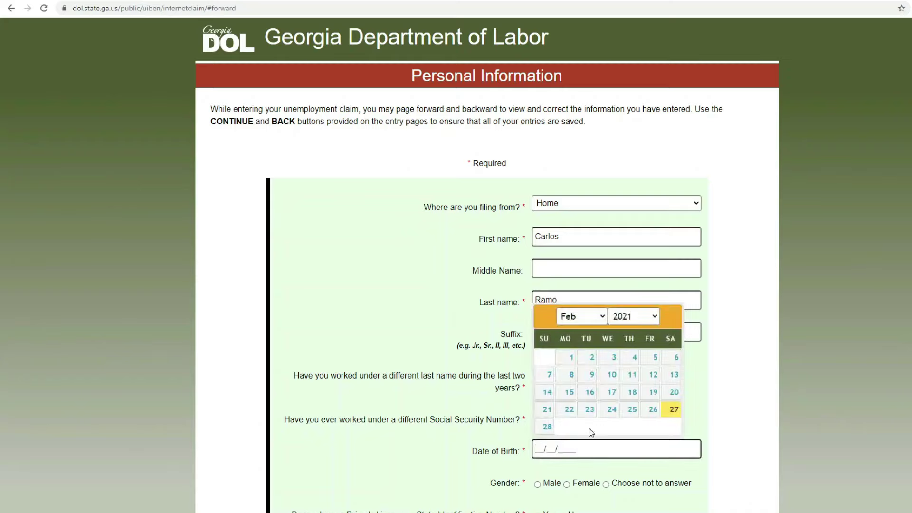
click(645, 317)
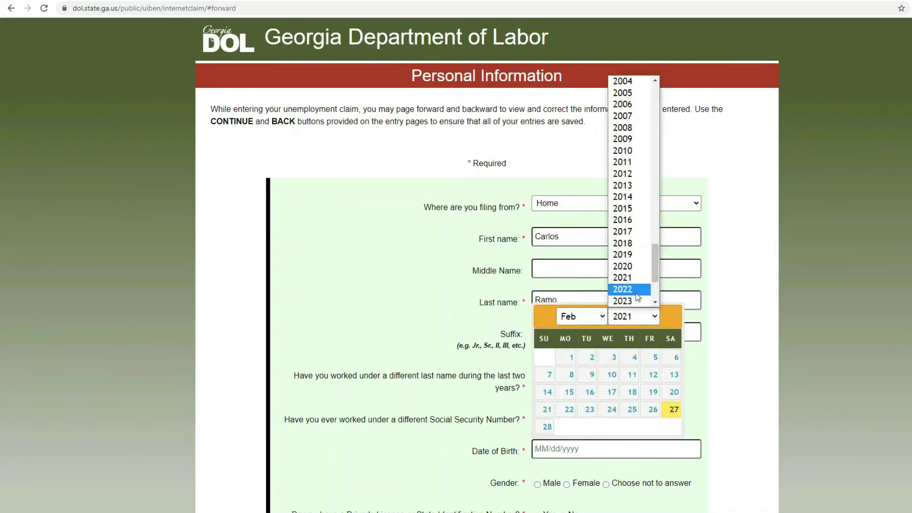
scroll(637, 297, up, 7)
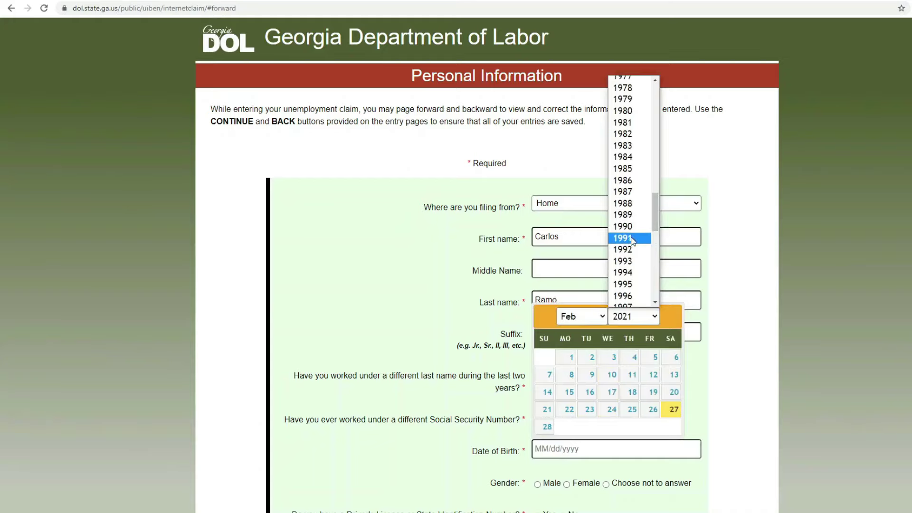
click(632, 238)
click(589, 319)
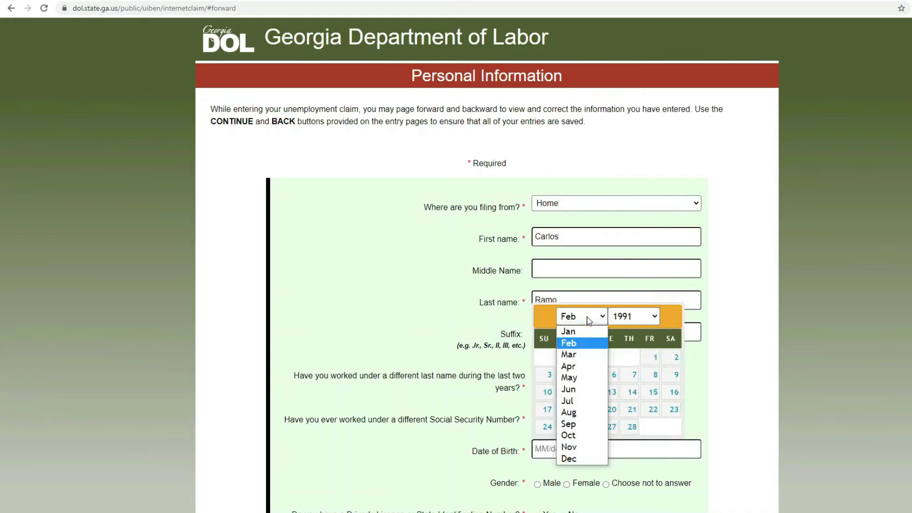
click(569, 378)
click(569, 380)
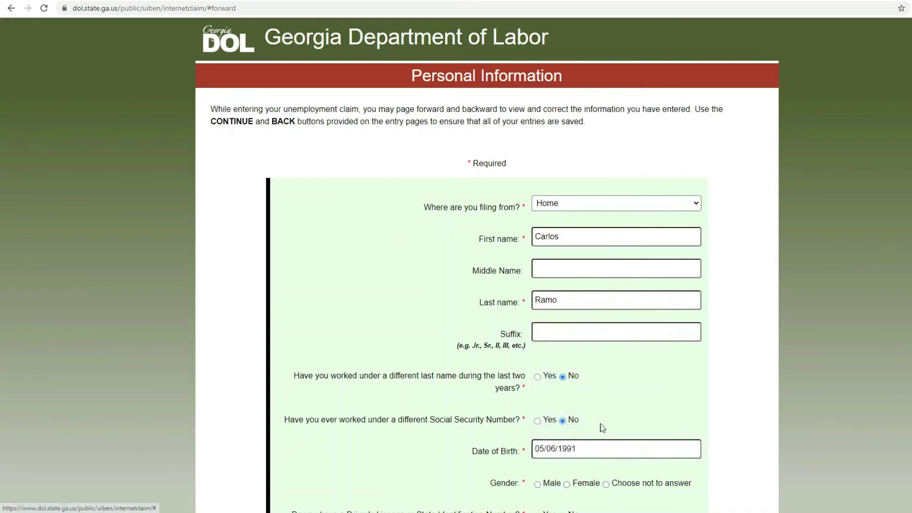
scroll(602, 428, down, 2)
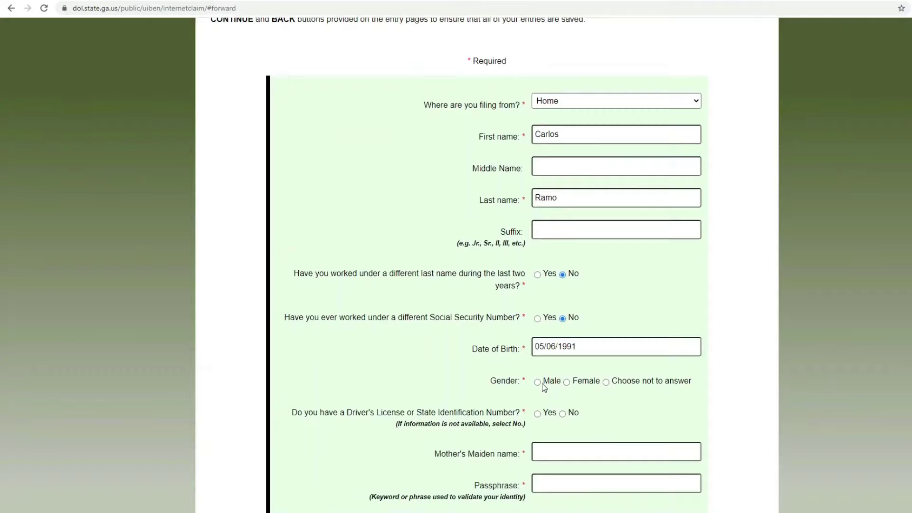
click(542, 385)
Step: Answer Yes to having a driver's license, enter the license number and start re-entering it
scroll(575, 398, down, 1)
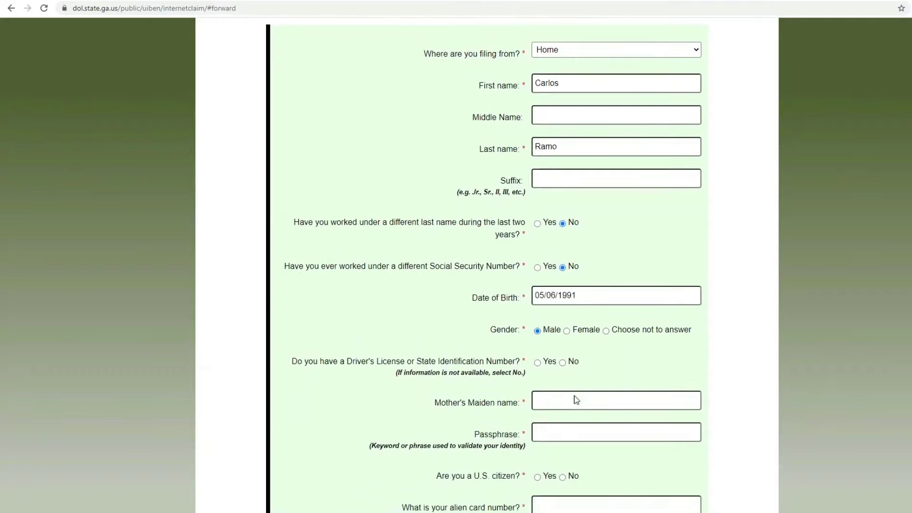
click(538, 362)
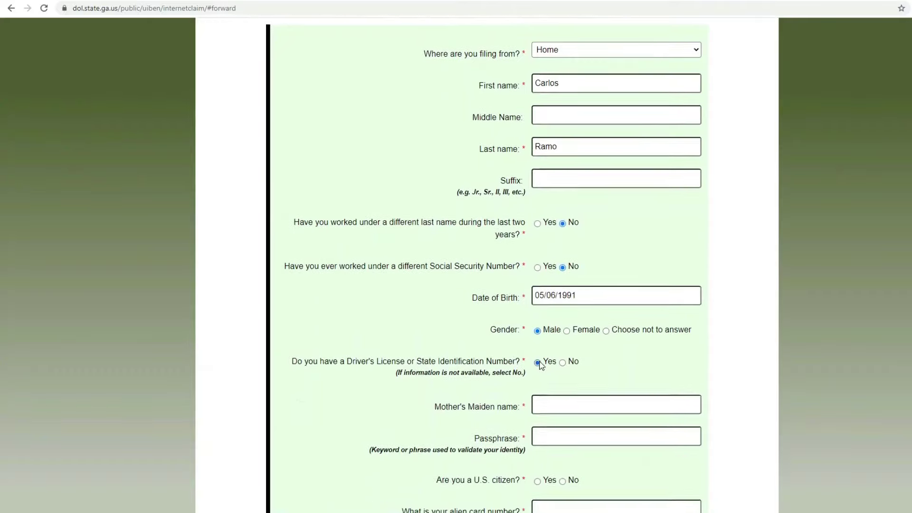
scroll(546, 370, down, 1)
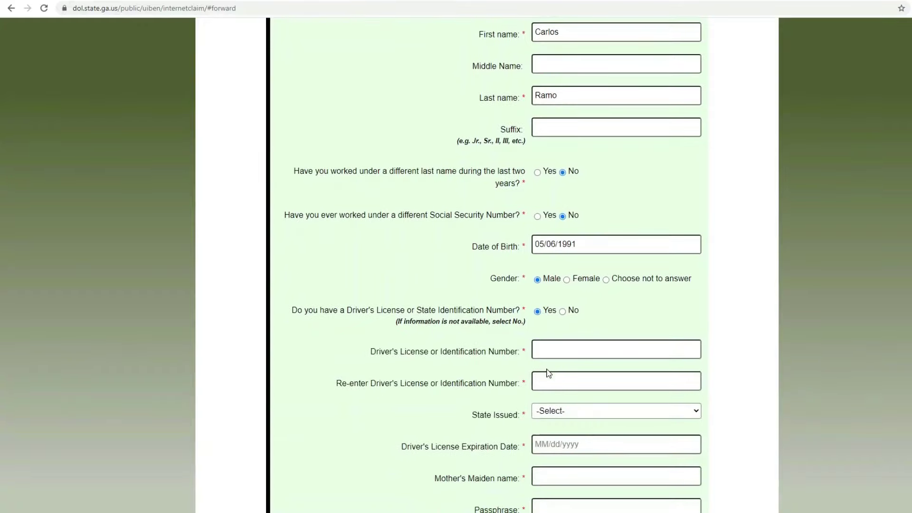
scroll(548, 373, down, 1)
scroll(549, 373, down, 1)
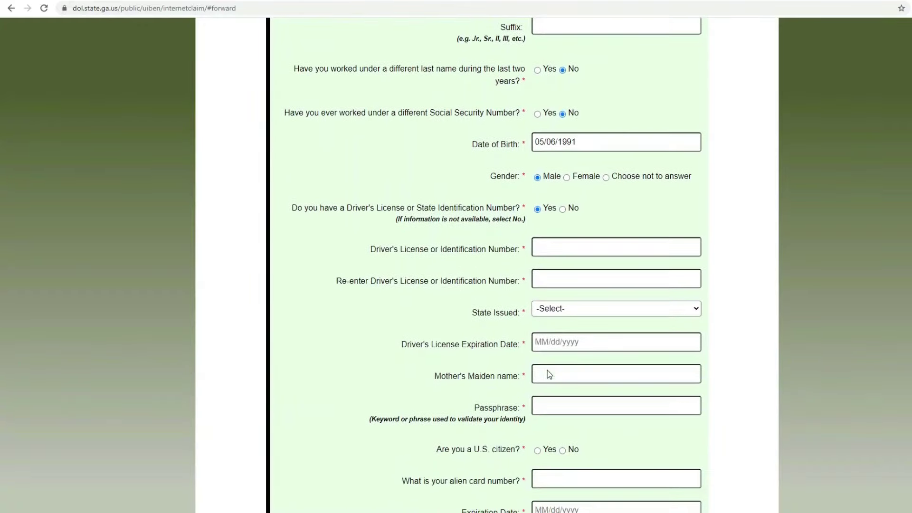
scroll(548, 374, down, 3)
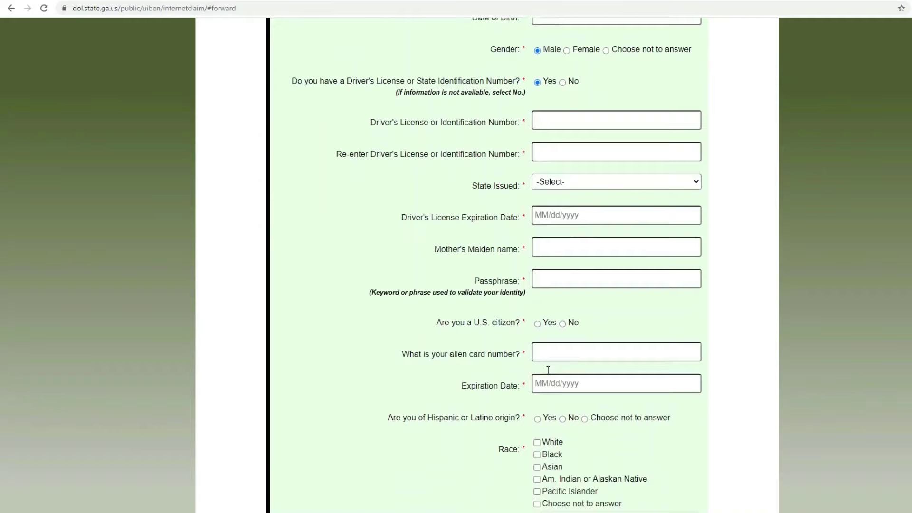
scroll(549, 370, down, 2)
scroll(548, 369, down, 1)
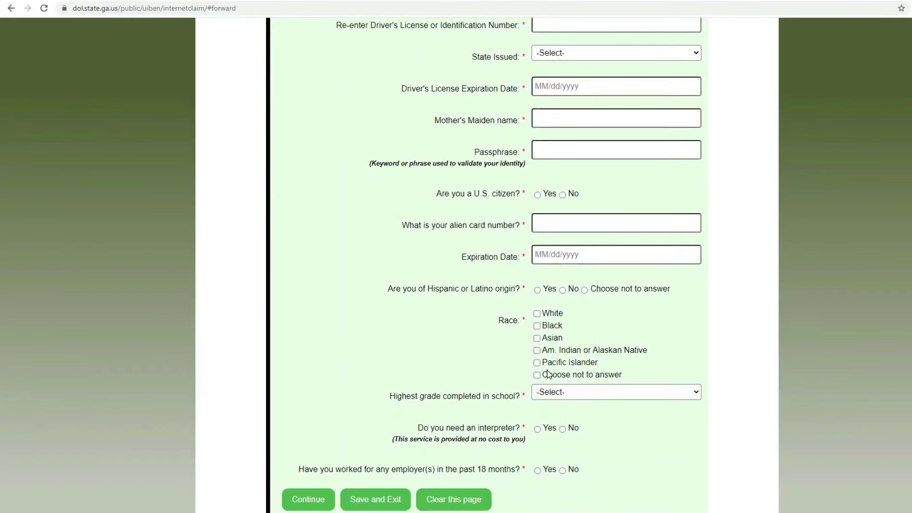
scroll(549, 373, up, 5)
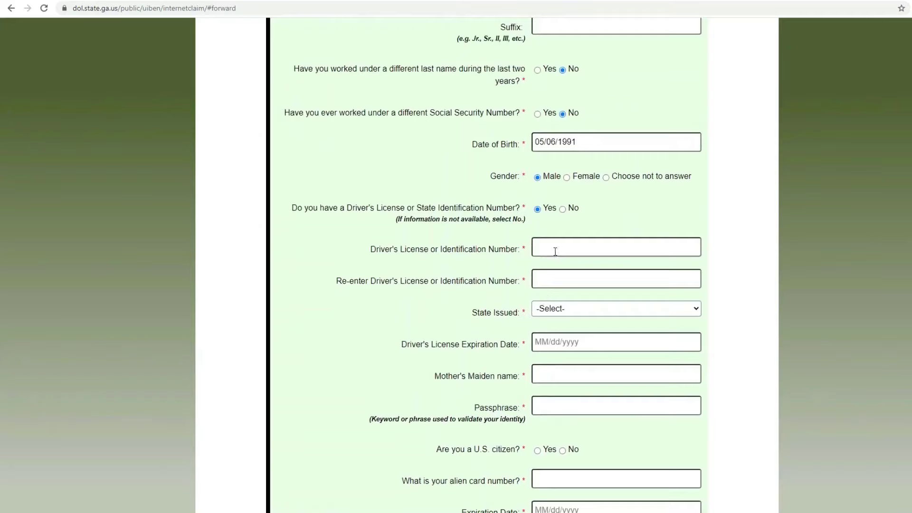
click(555, 251)
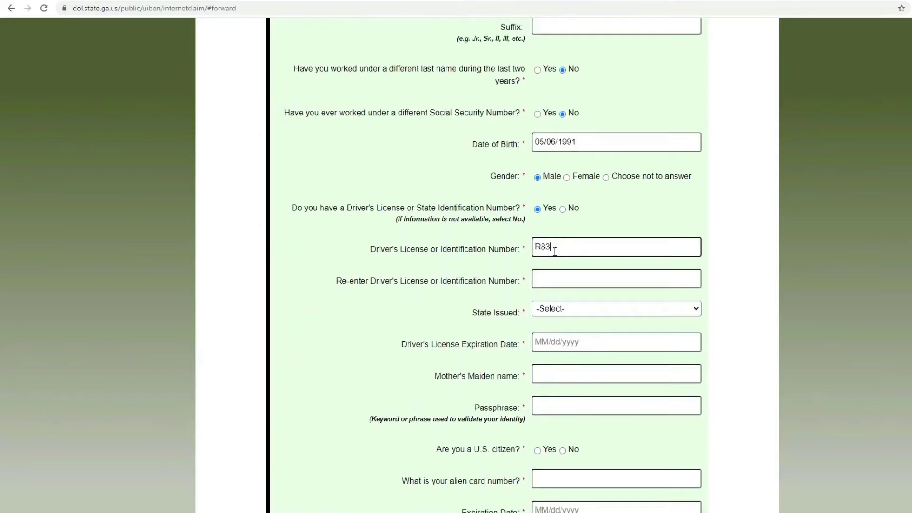
click(558, 276)
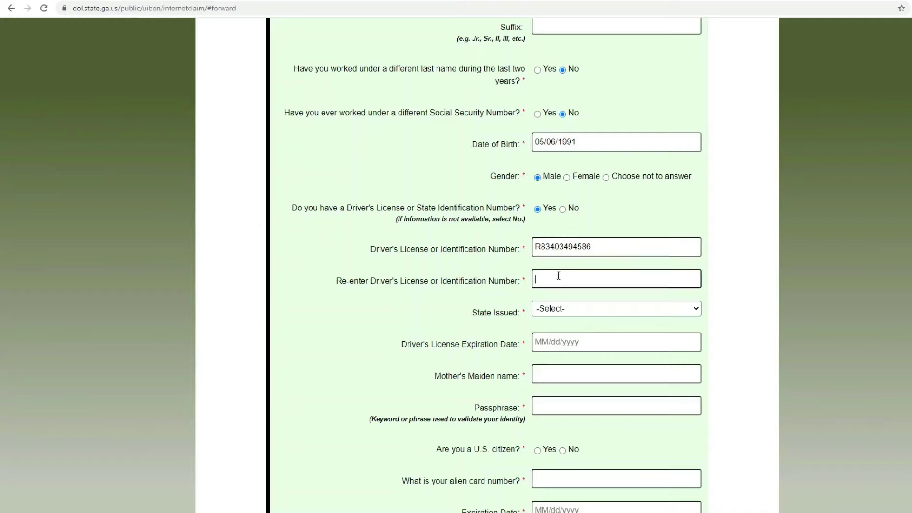
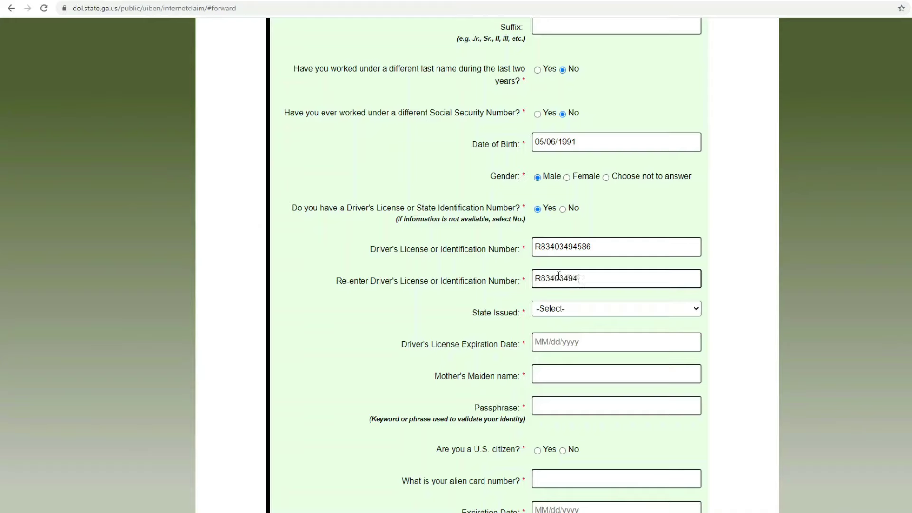
Step: Choose Georgia as the license's issuing state
click(586, 310)
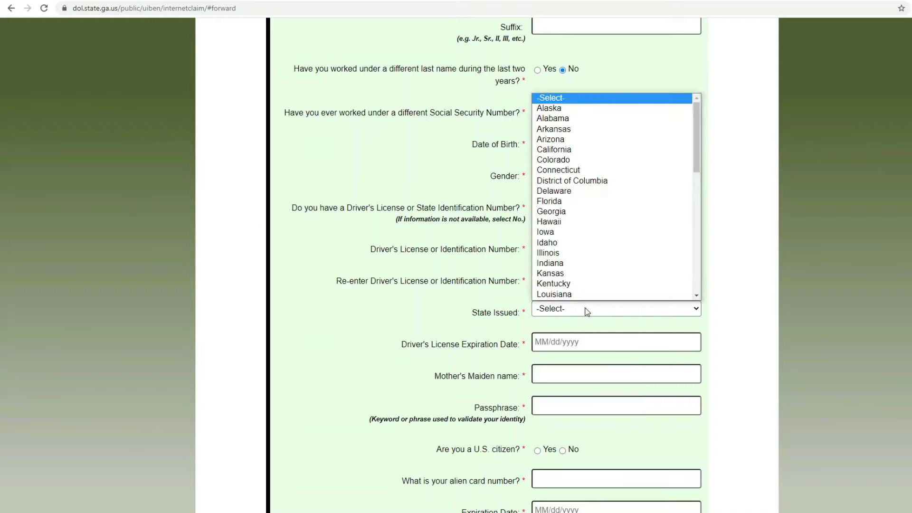
scroll(598, 272, down, 1)
scroll(597, 271, down, 7)
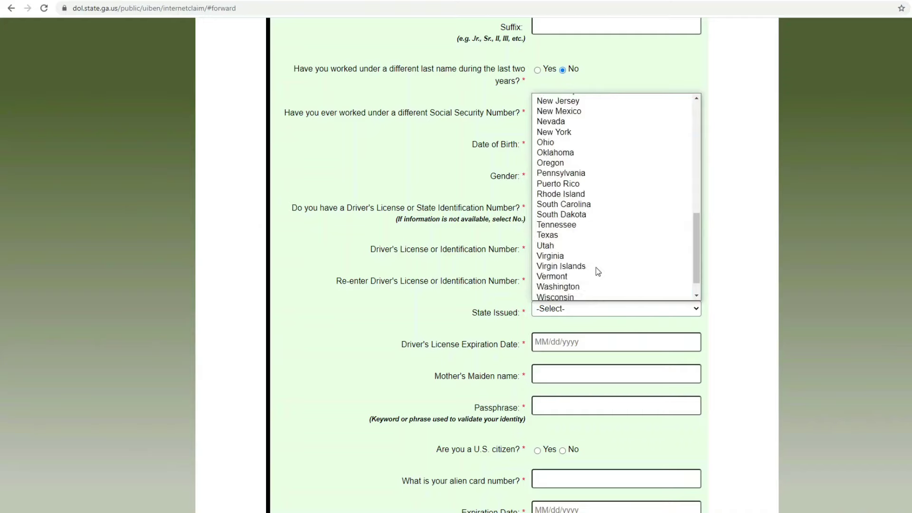
scroll(594, 272, up, 8)
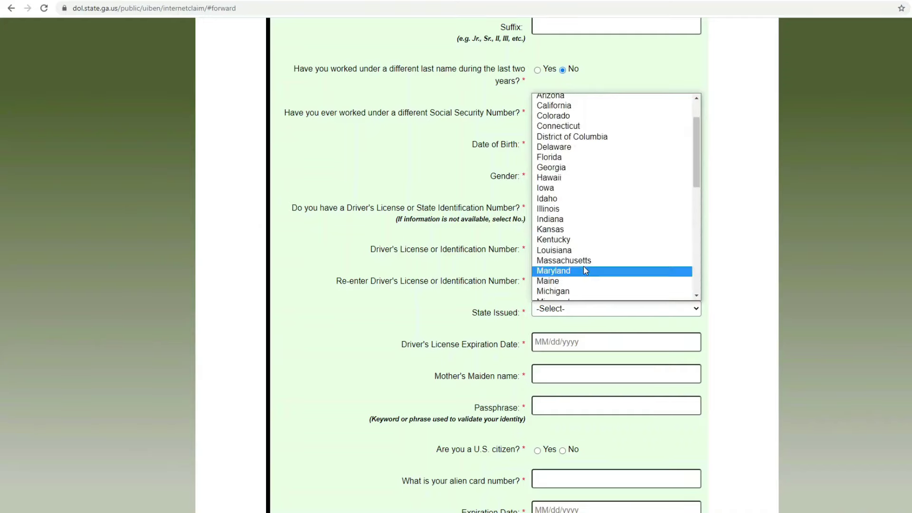
click(571, 170)
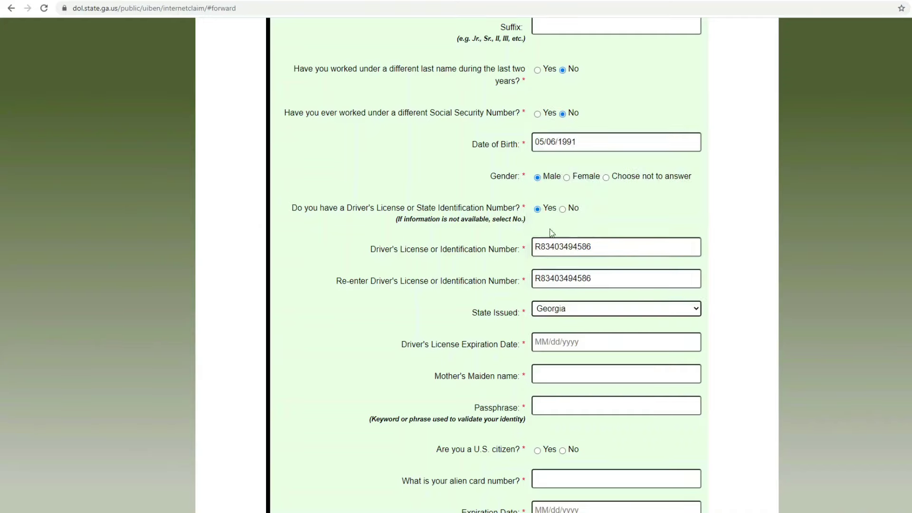
Step: Set the license expiration date to 05/31/2024 using the calendar
click(568, 343)
click(646, 369)
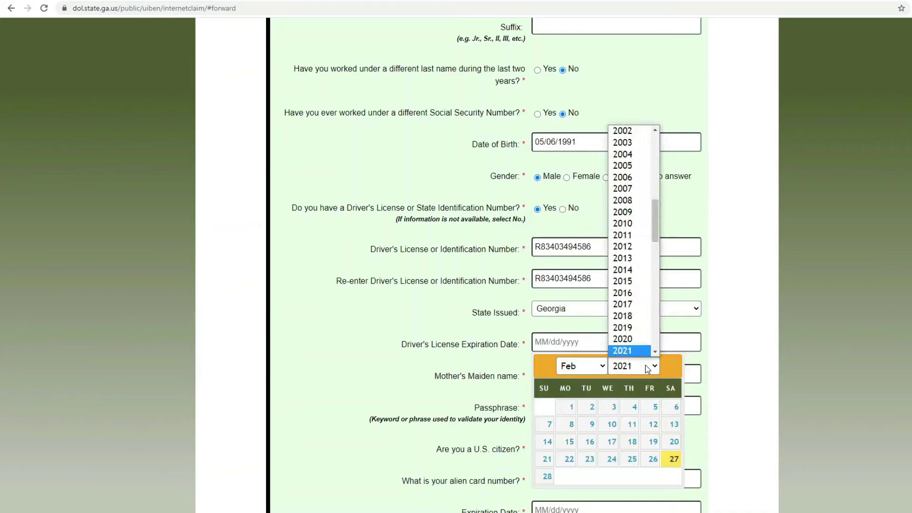
scroll(627, 302, up, 3)
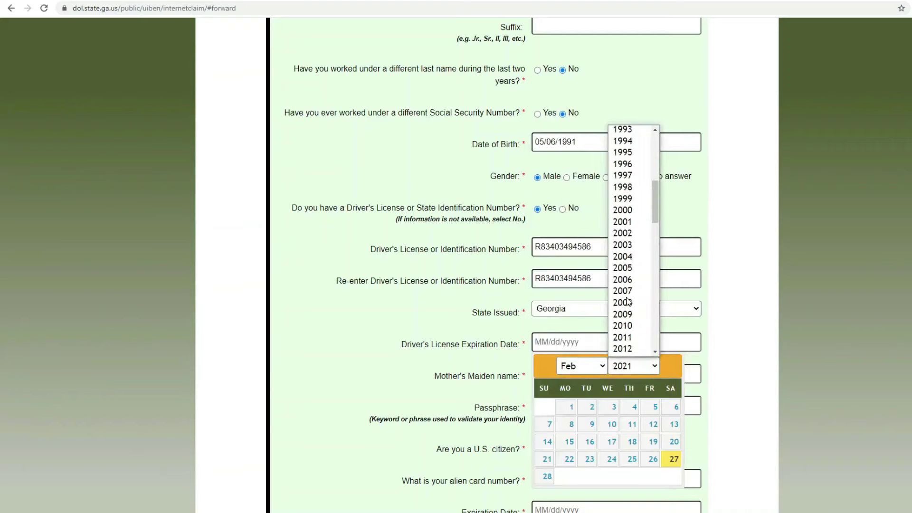
scroll(627, 301, down, 9)
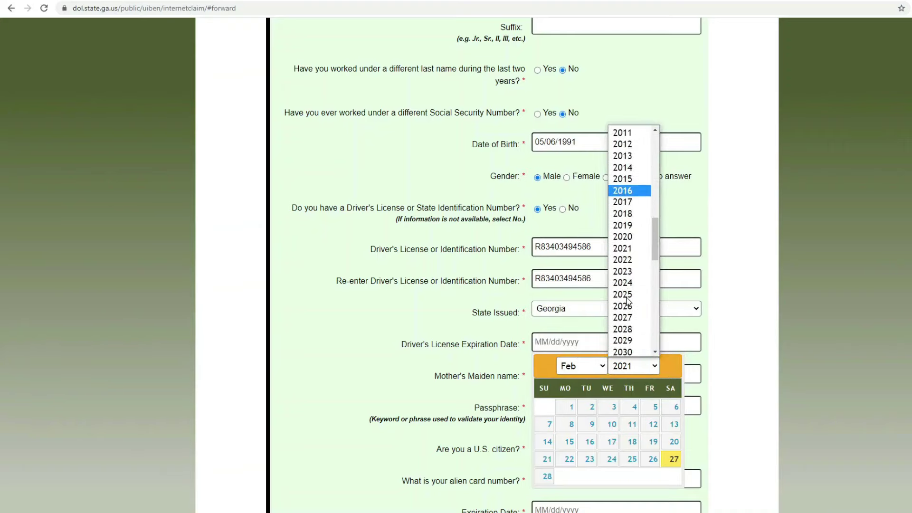
scroll(626, 299, up, 3)
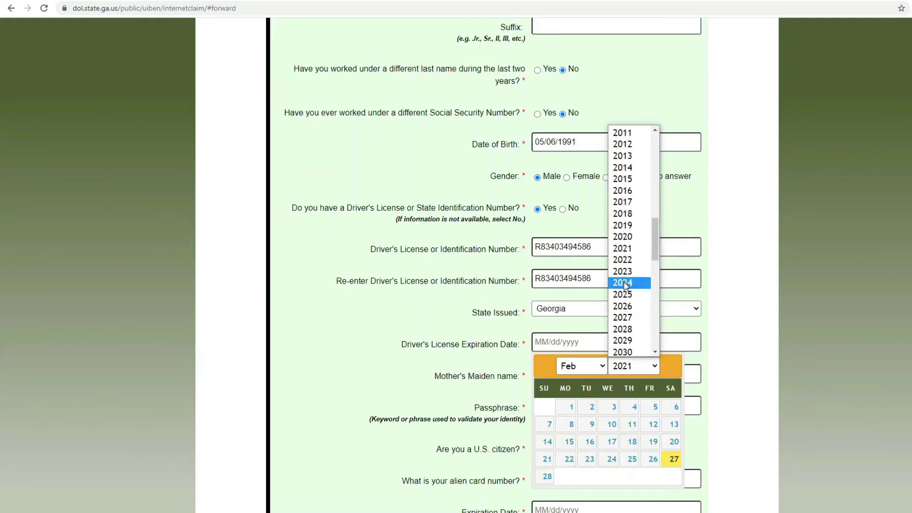
click(624, 284)
click(592, 365)
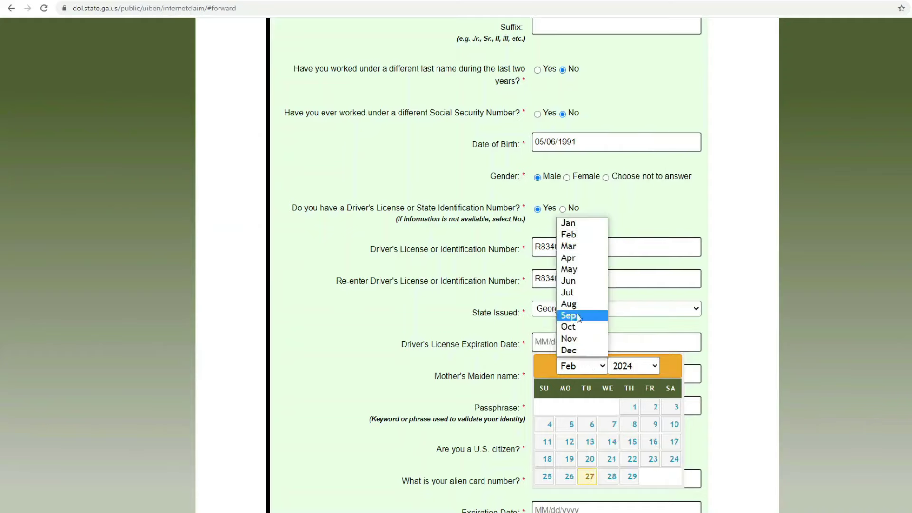
click(577, 270)
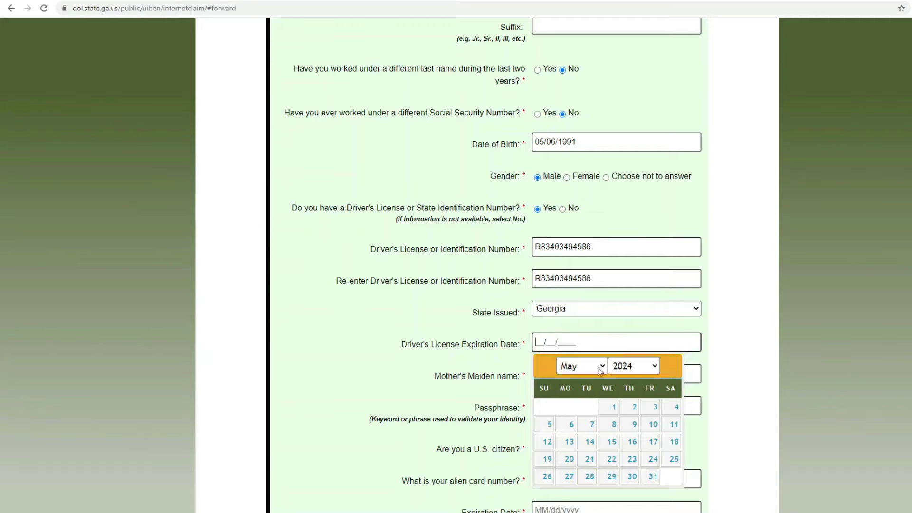
click(653, 475)
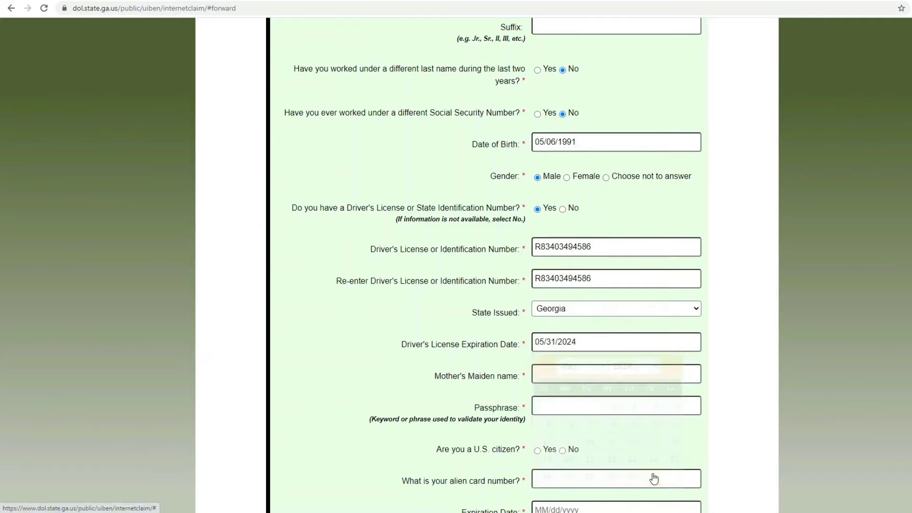
Step: Enter the mother's maiden name and the passphrase
click(589, 373)
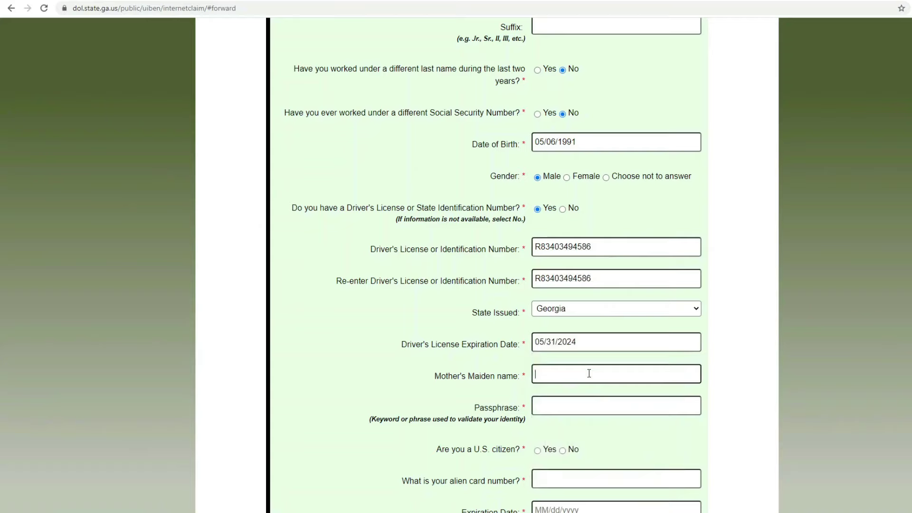
text(•••)
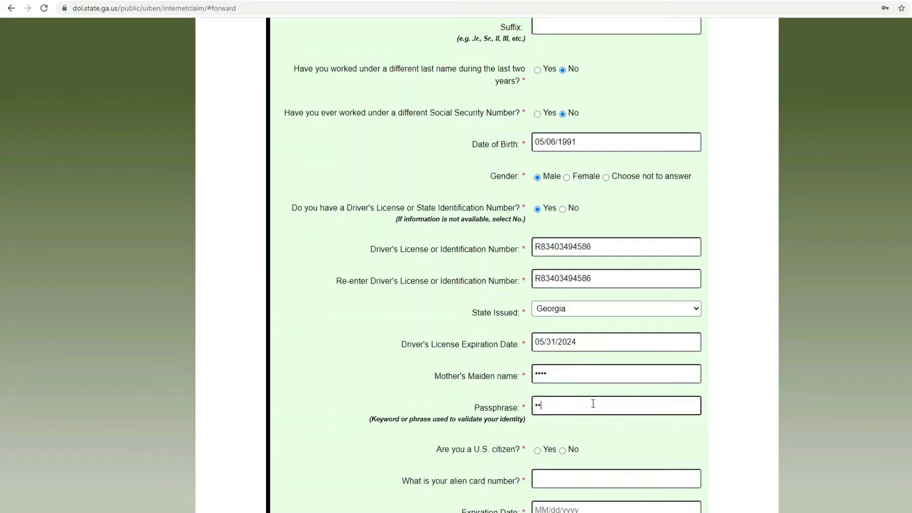
text(••)
scroll(593, 411, down, 1)
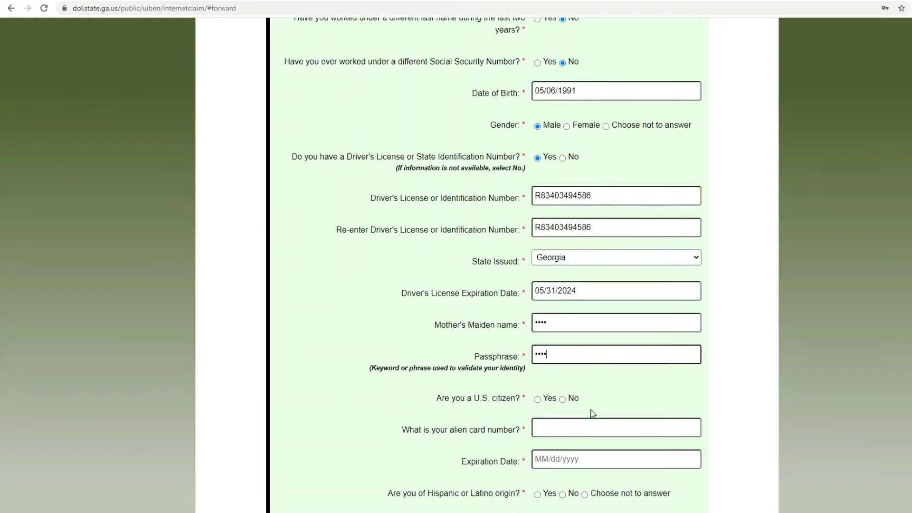
Step: Answer citizen Yes, Hispanic No, race White, High School Graduate, interpreter No, worked Yes, and continue
click(546, 402)
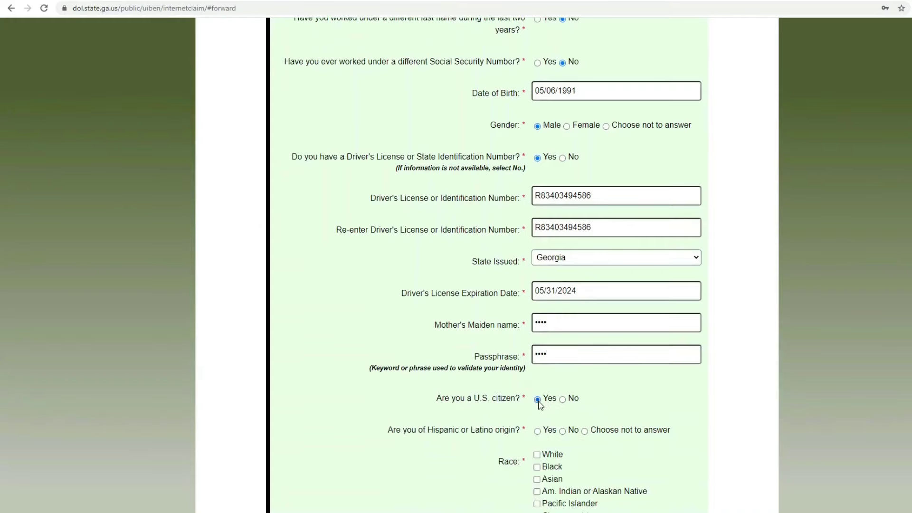
scroll(599, 397, down, 2)
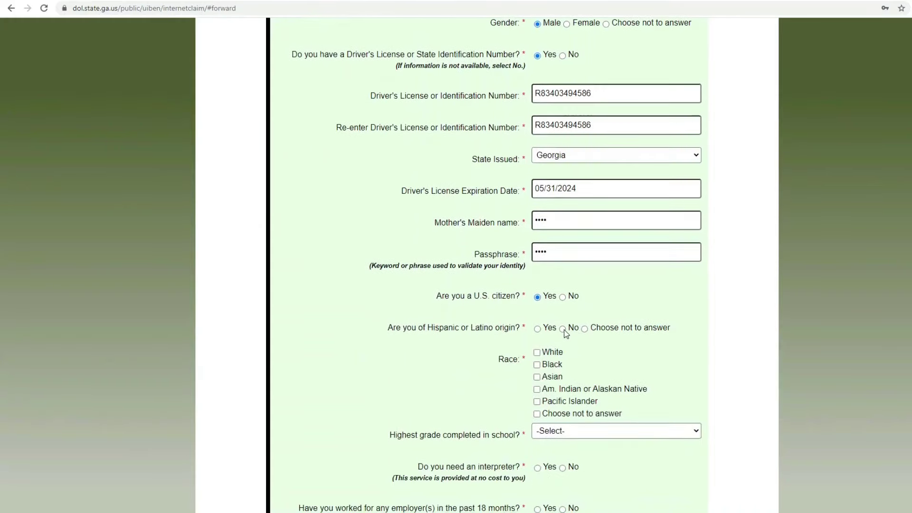
click(562, 329)
click(537, 353)
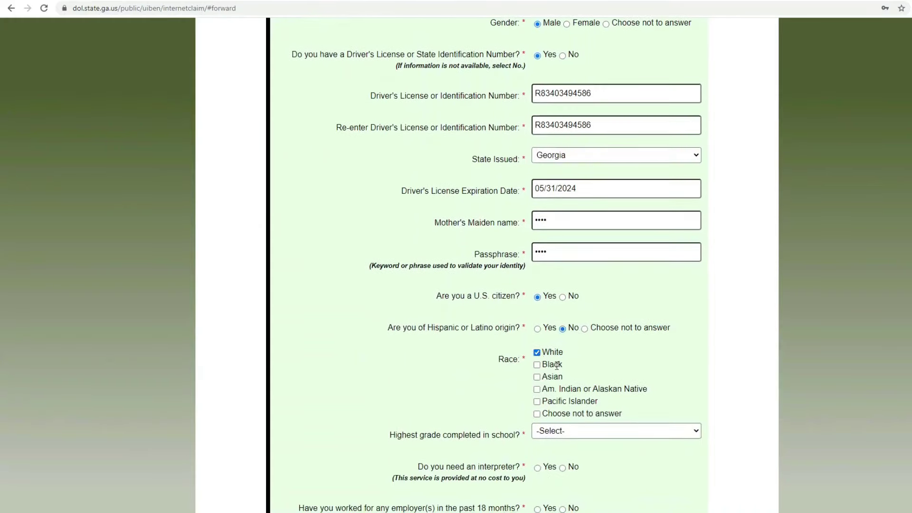
click(603, 430)
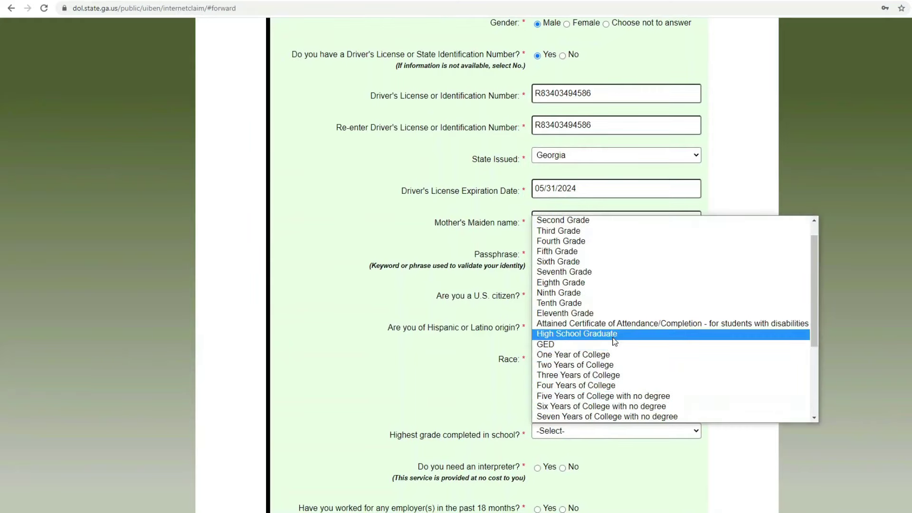
click(614, 334)
scroll(606, 382, down, 2)
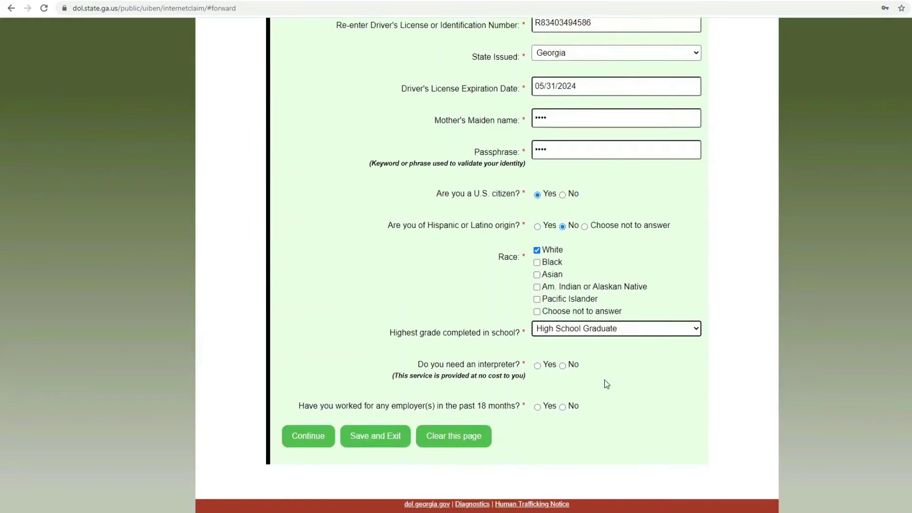
click(562, 365)
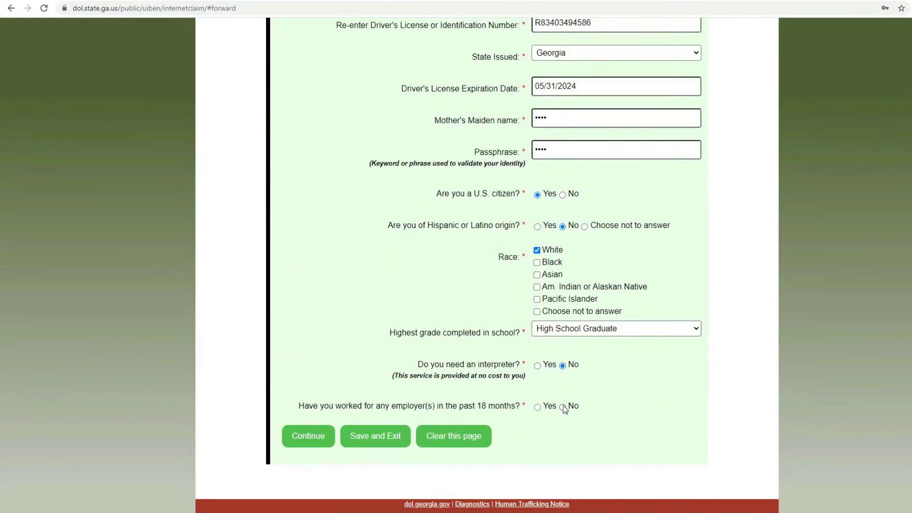
click(537, 407)
click(306, 437)
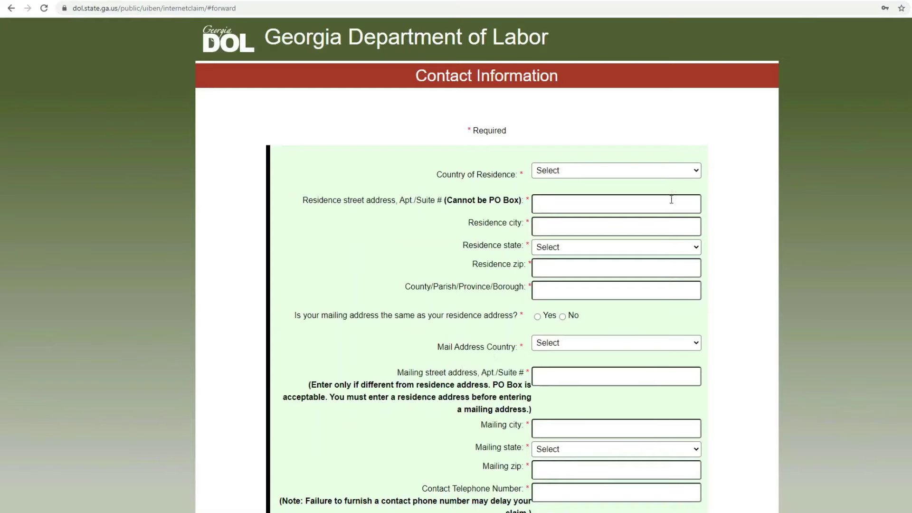
Step: Set country of residence to USA and enter the residence street address and city
click(660, 171)
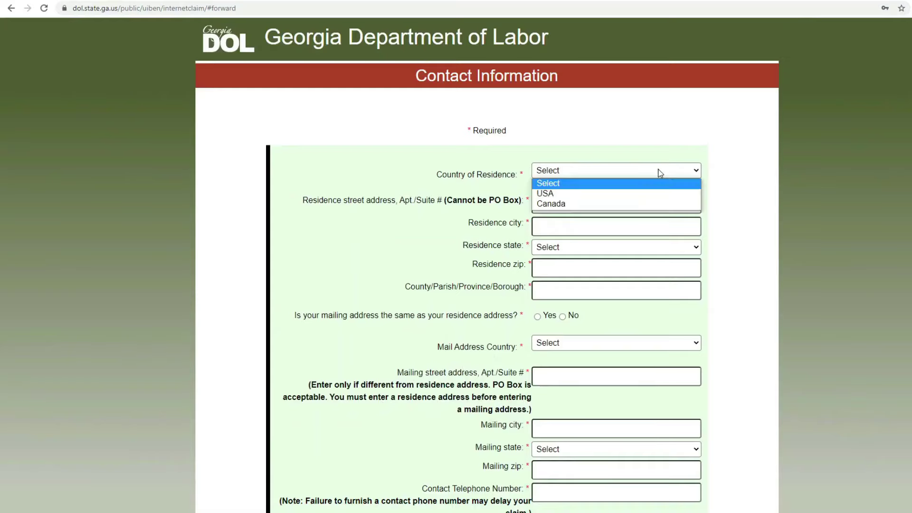
click(650, 194)
click(647, 202)
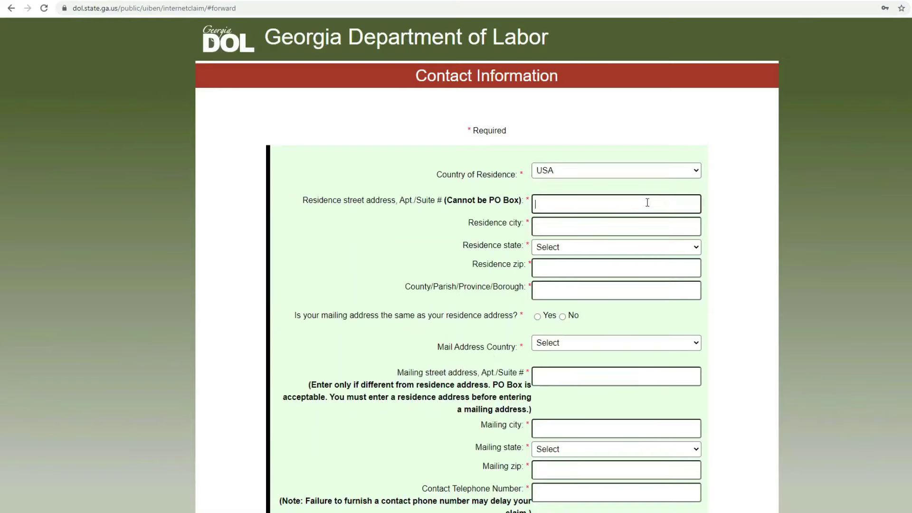
click(565, 227)
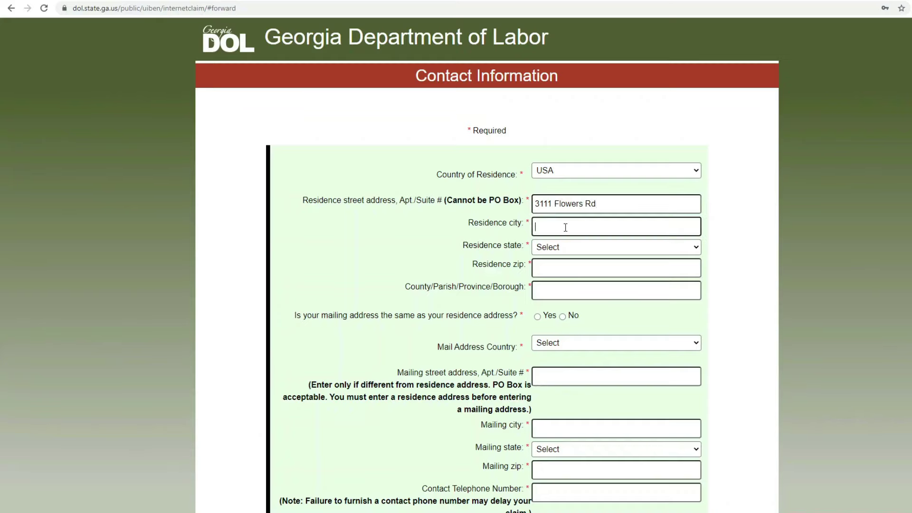
text(S Champe)
Step: Choose Georgia as residence state and enter the residence ZIP code and county
click(568, 248)
scroll(584, 359, down, 4)
scroll(584, 359, down, 2)
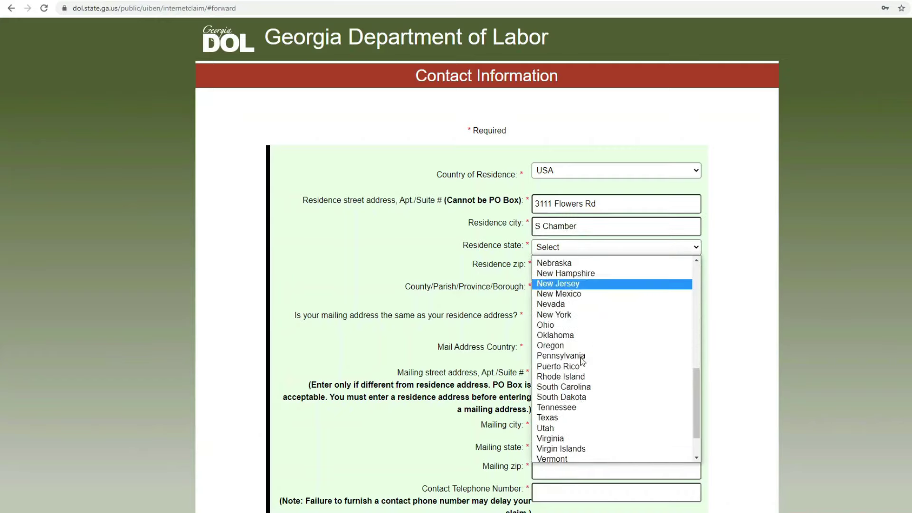
scroll(579, 361, up, 5)
click(564, 274)
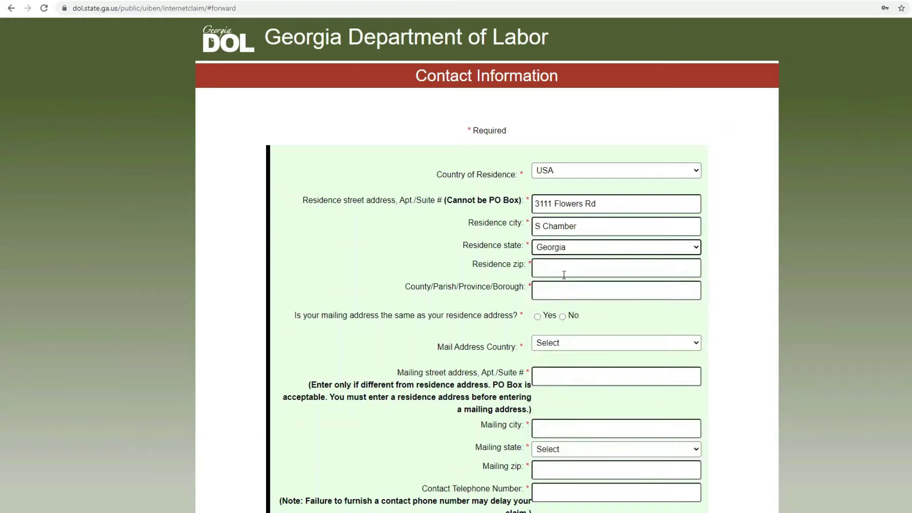
click(554, 271)
text(30341)
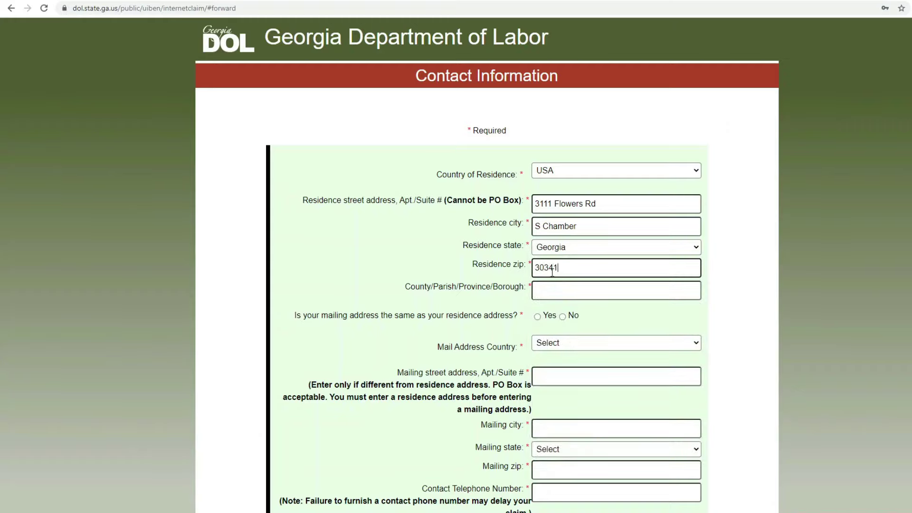
click(556, 288)
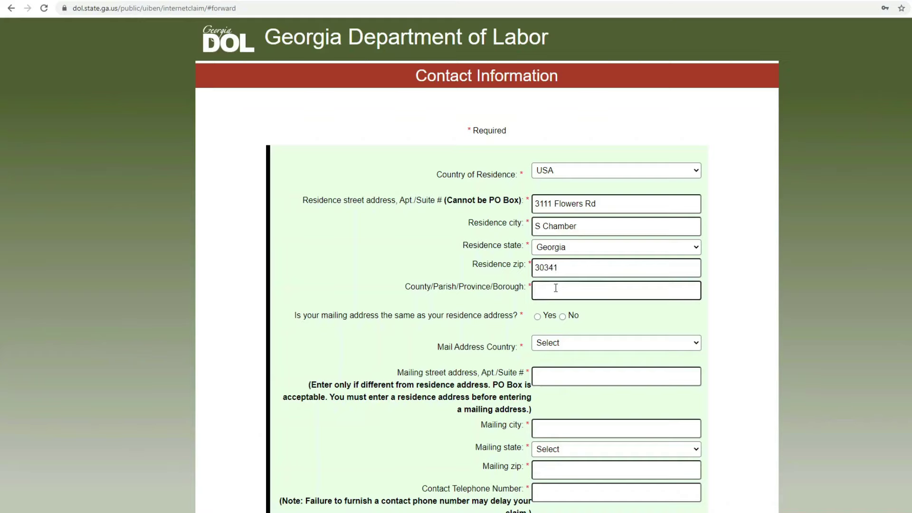
text(Cortland)
Step: Confirm the mailing address matches residence and enter the email address twice
click(537, 317)
scroll(549, 333, down, 3)
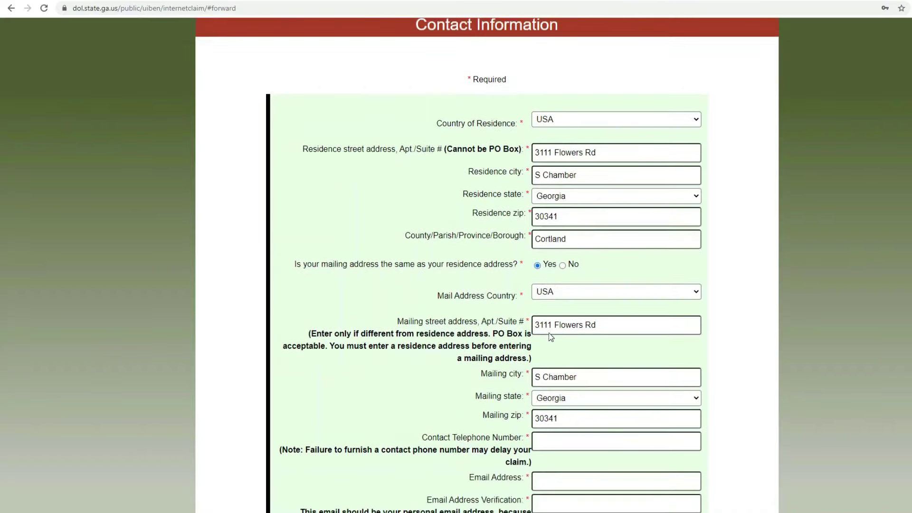
scroll(550, 334, down, 1)
click(550, 330)
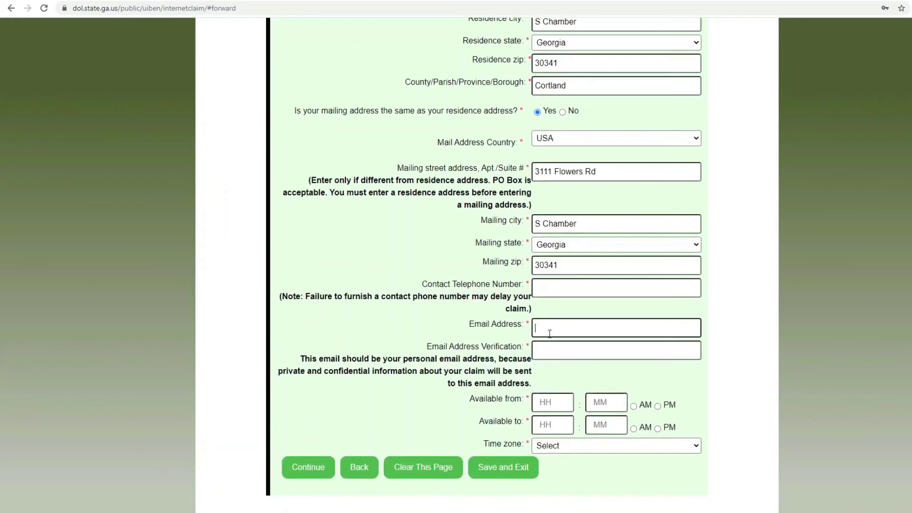
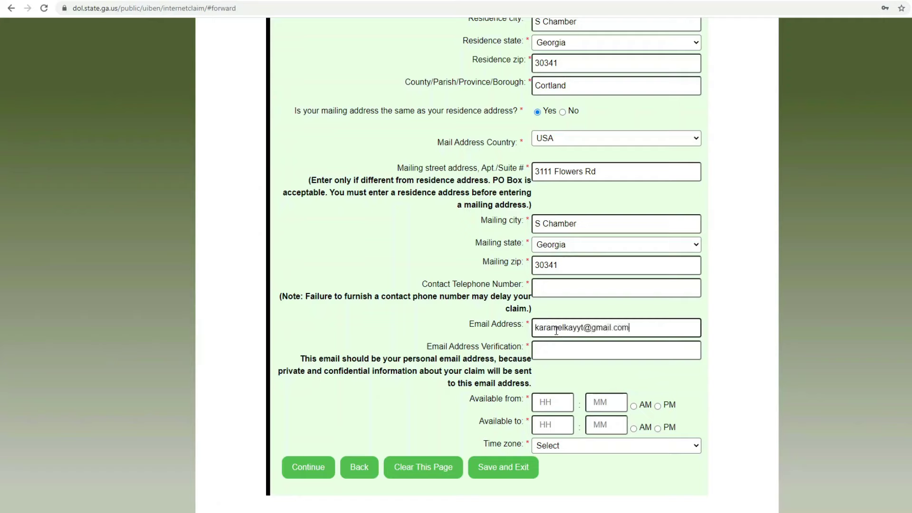
key(Tab)
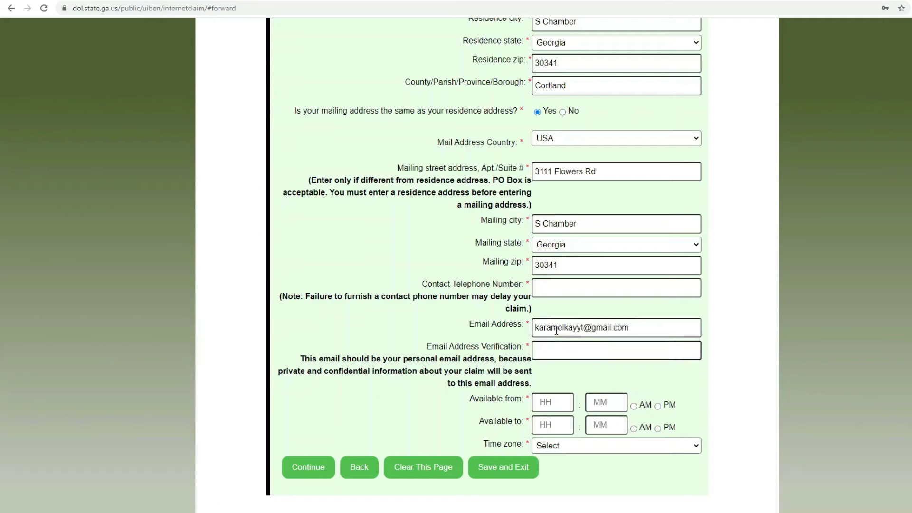
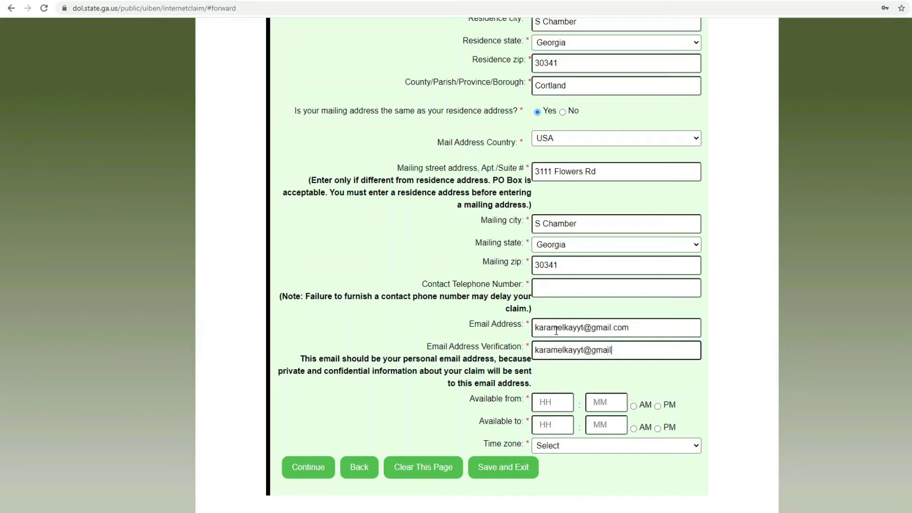
Step: Set the available-from time to 08:00 AM
click(562, 400)
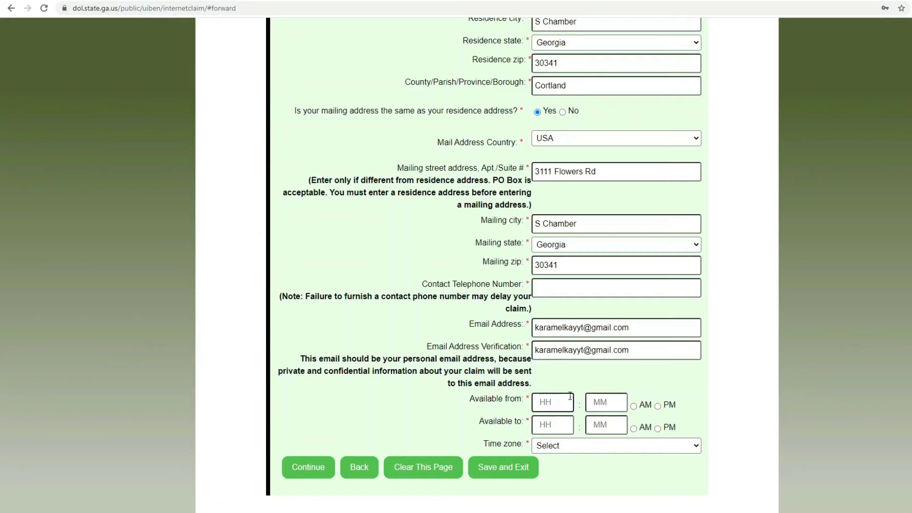
text(08)
click(596, 402)
text(06)
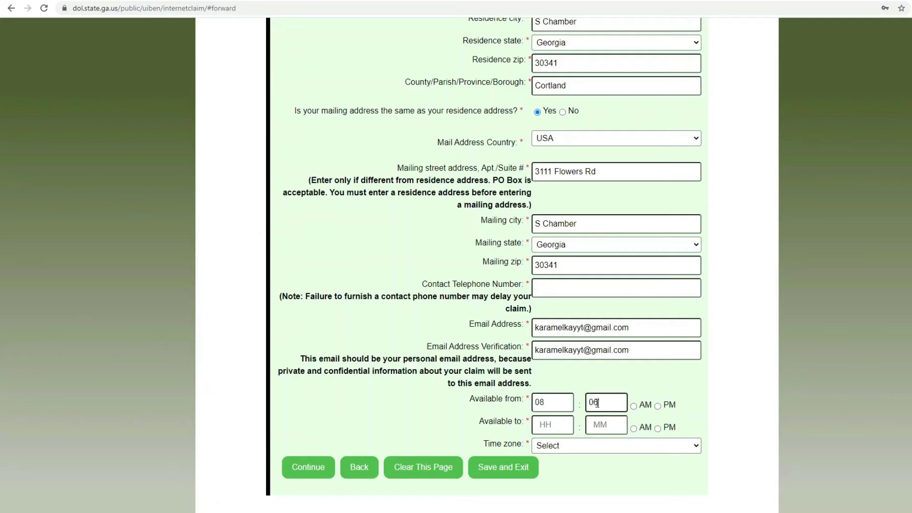
click(657, 407)
click(635, 406)
drag(609, 405, 595, 406)
text(0)
Step: Set the available-to time to 06:00 PM in the Eastern time zone
click(556, 423)
text(6)
double_click(574, 421)
text(06)
click(600, 423)
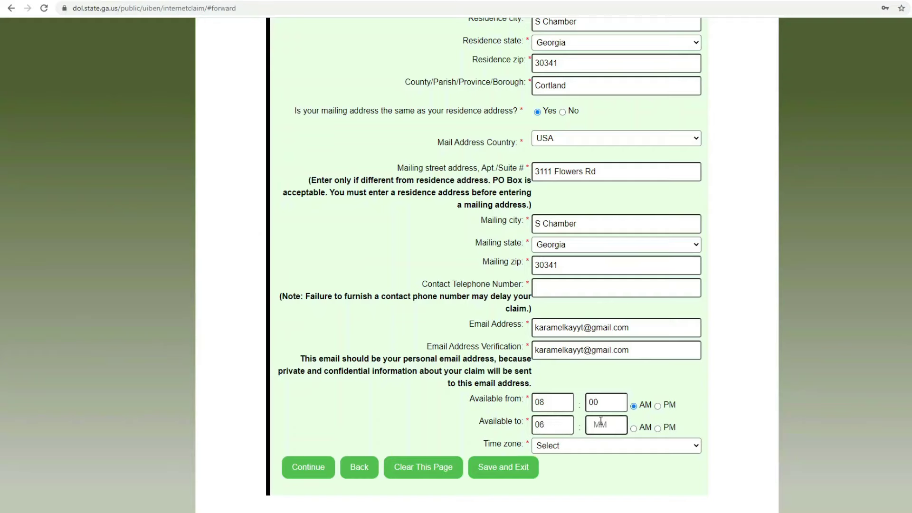
text(00)
click(658, 428)
click(658, 444)
click(657, 400)
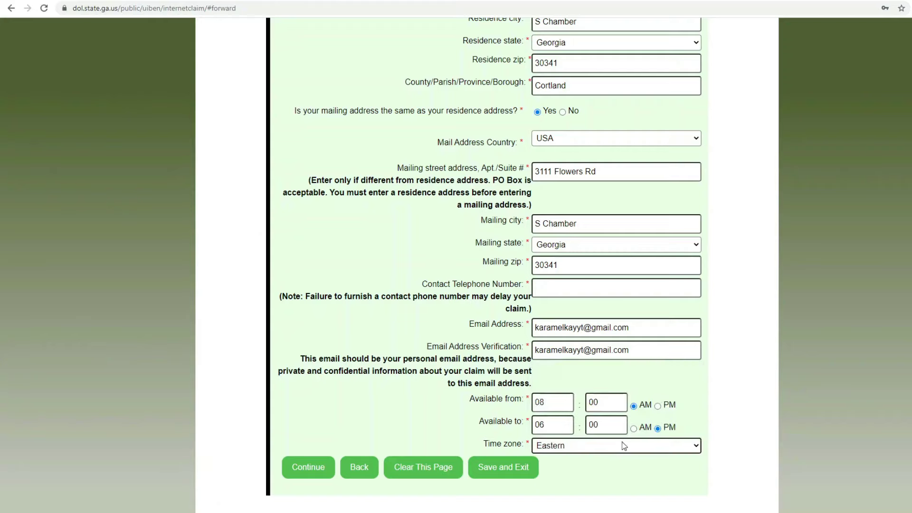
Step: Submit the contact page, add the missing contact phone number, and resubmit
click(322, 471)
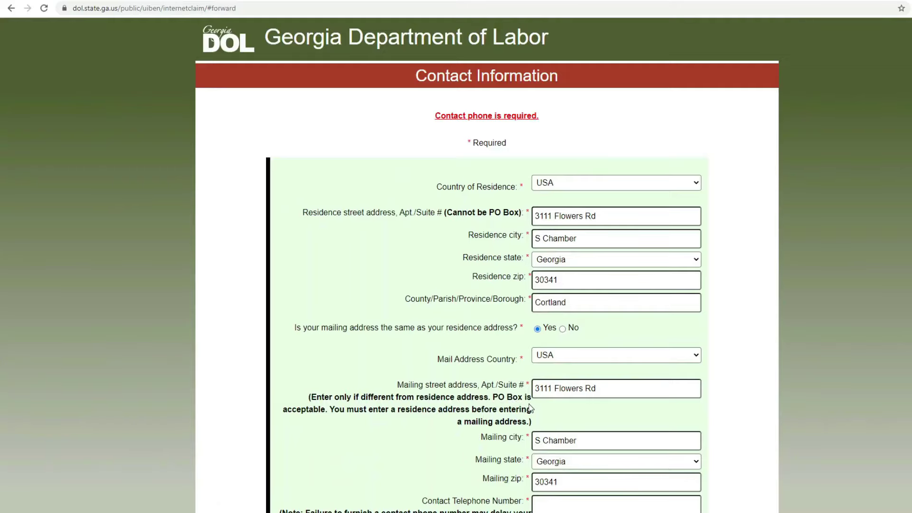
scroll(530, 407, down, 2)
scroll(531, 407, down, 3)
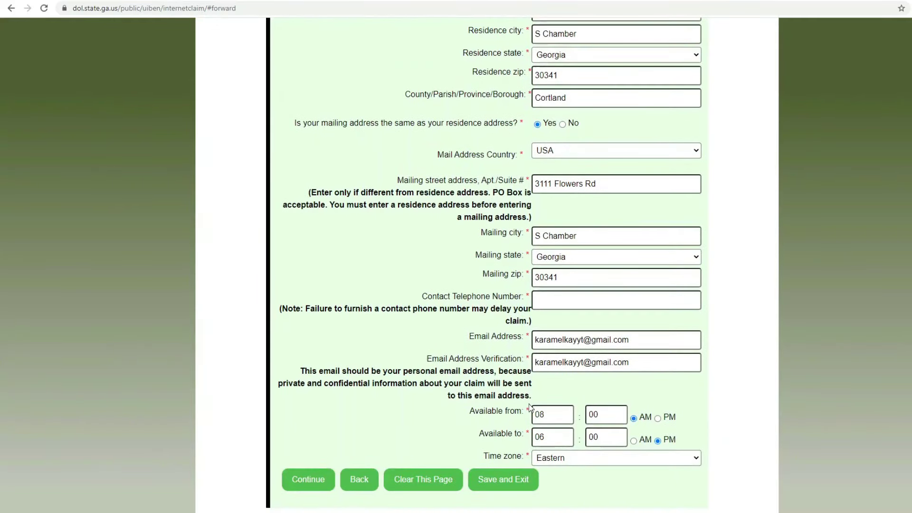
click(564, 299)
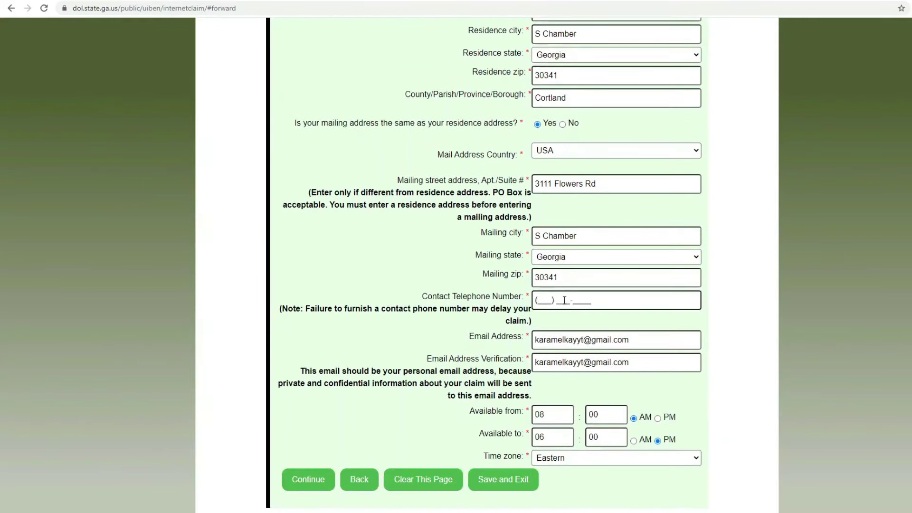
text(222) 333-4444)
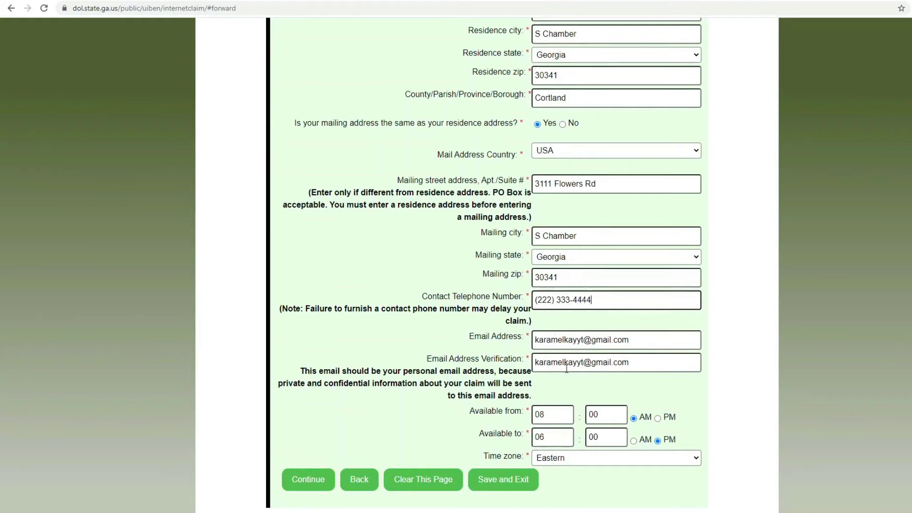
click(319, 482)
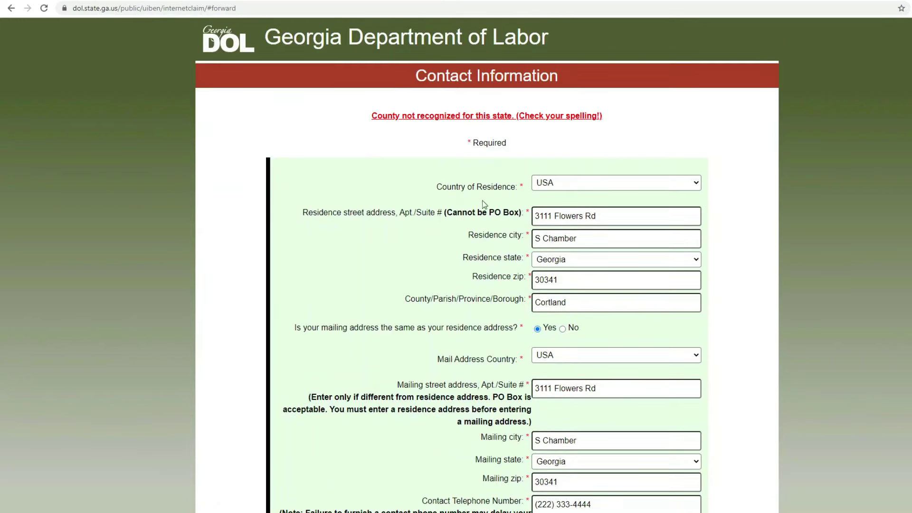
Step: Fix the residence city spelling, replace the county with Dekalb, and resubmit the contact page
click(577, 239)
text(e)
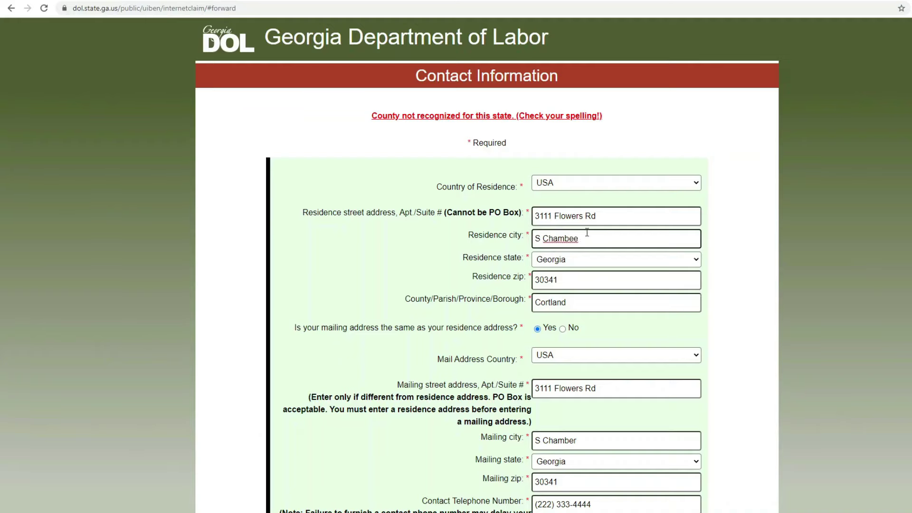
click(591, 301)
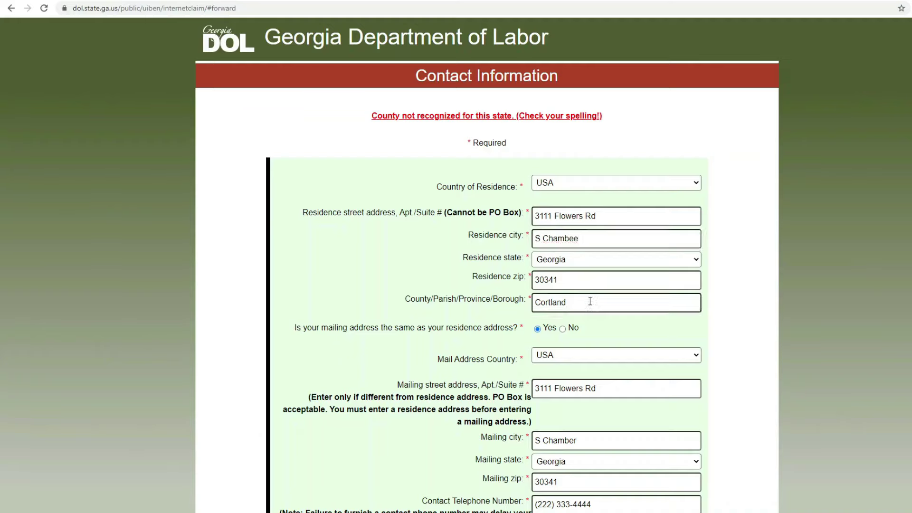
drag(589, 301, 517, 314)
text(Dekalb)
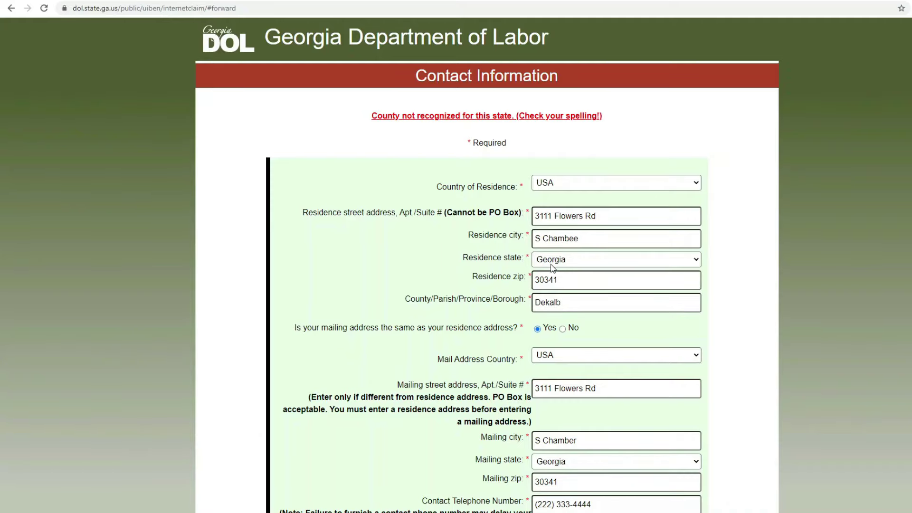
scroll(553, 268, down, 1)
scroll(553, 270, down, 1)
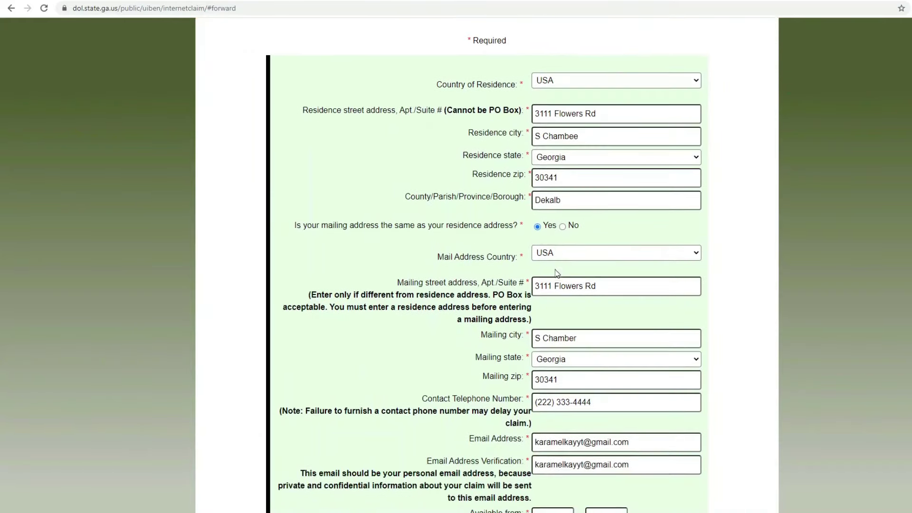
scroll(557, 271, down, 2)
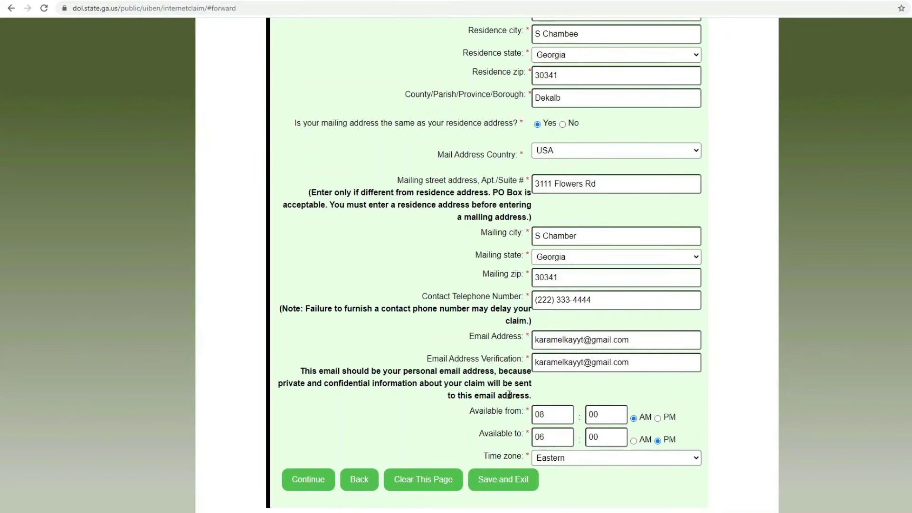
click(315, 479)
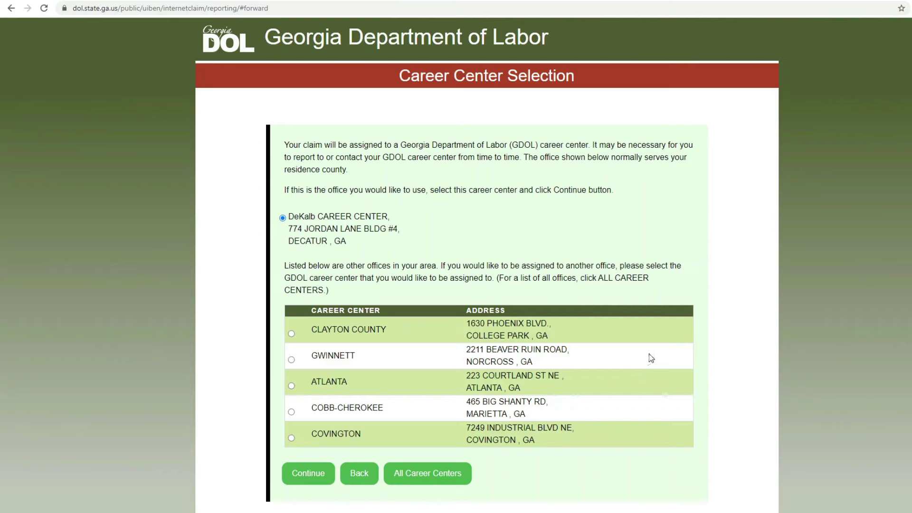
Step: Select the Clayton County career center and continue
click(292, 334)
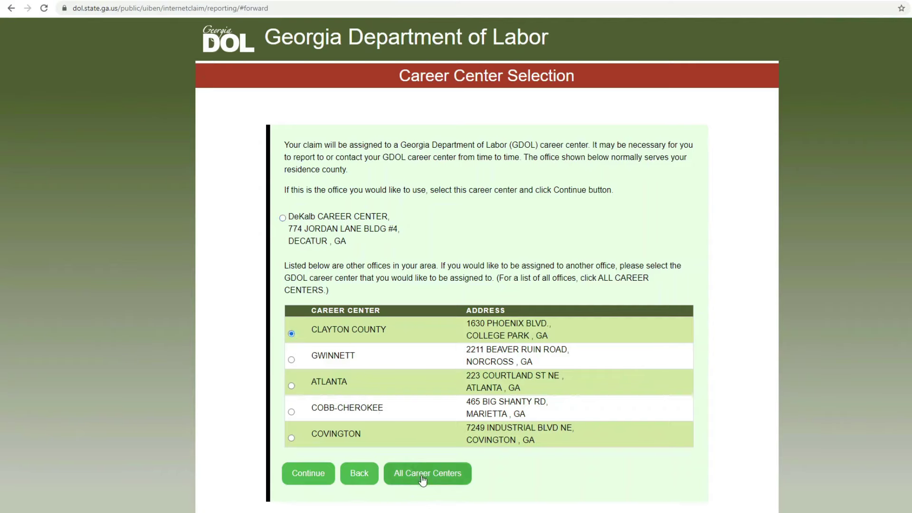
click(327, 476)
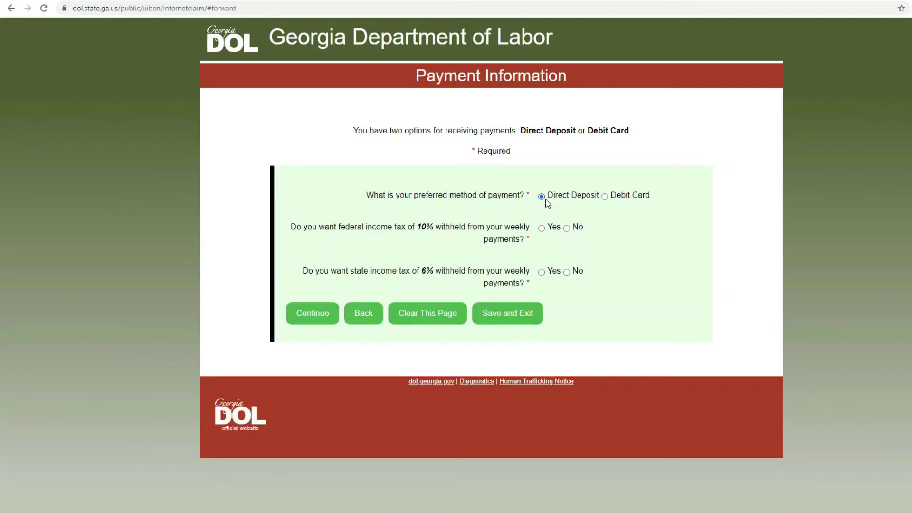
Step: Choose Debit Card payment with 10% federal and 6% state tax withholding, and submit
click(605, 197)
click(542, 229)
click(543, 273)
click(313, 320)
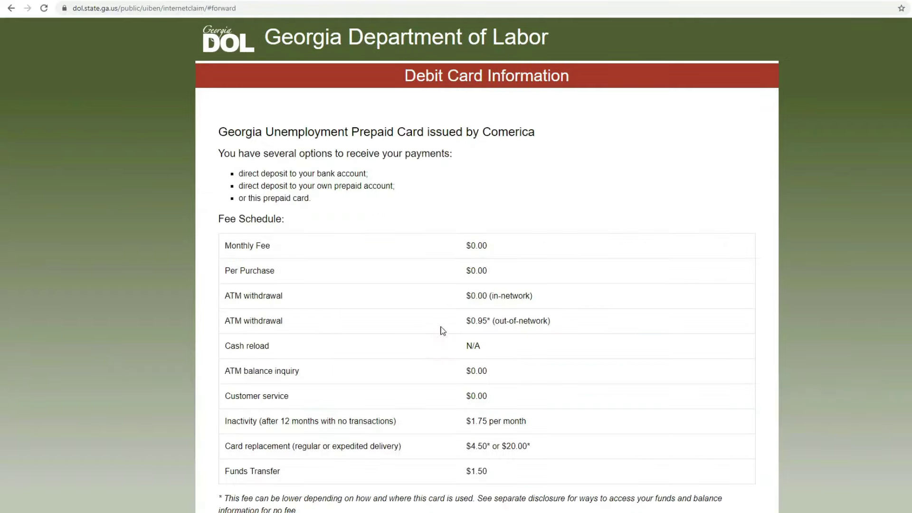
Step: Acknowledge the debit card payment terms and submit
scroll(744, 306, down, 3)
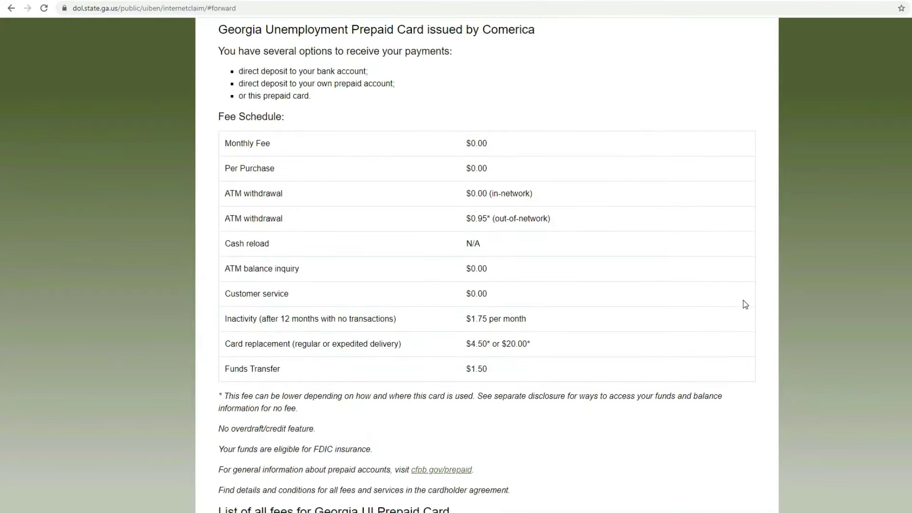
scroll(734, 307, down, 7)
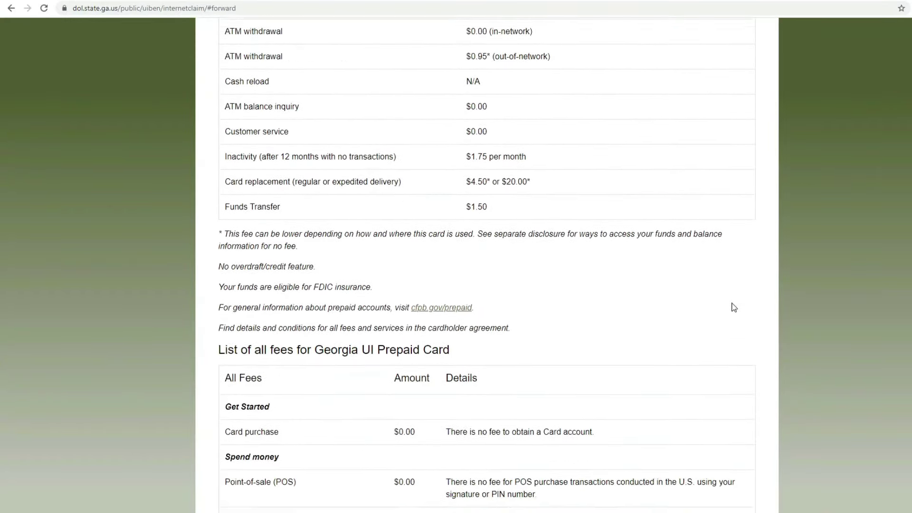
scroll(733, 307, down, 8)
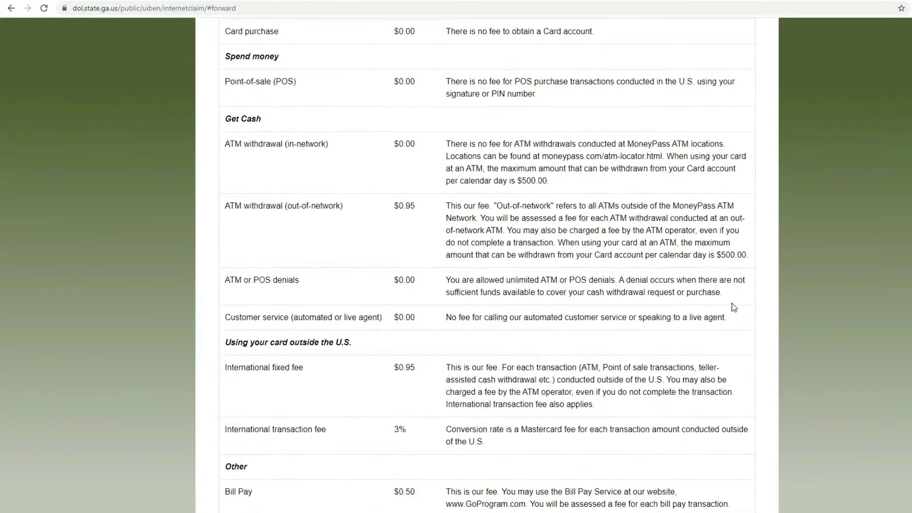
scroll(734, 307, down, 8)
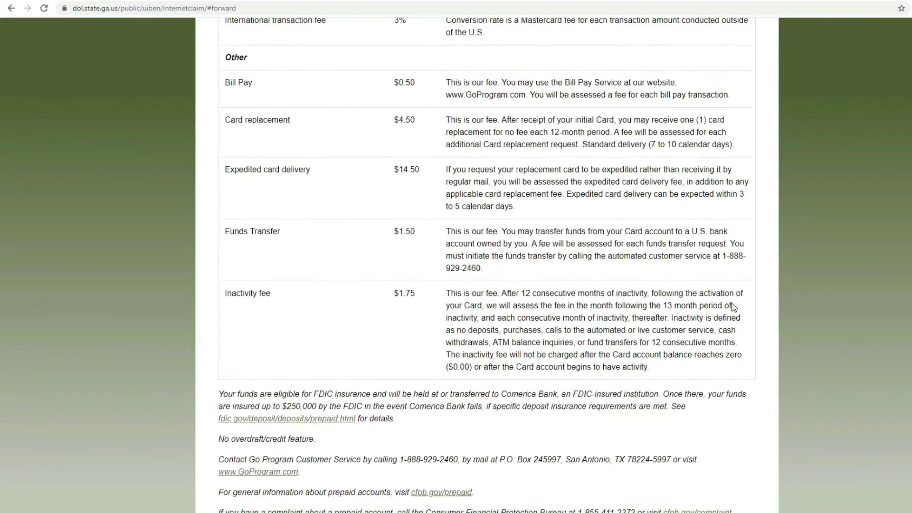
scroll(733, 307, down, 3)
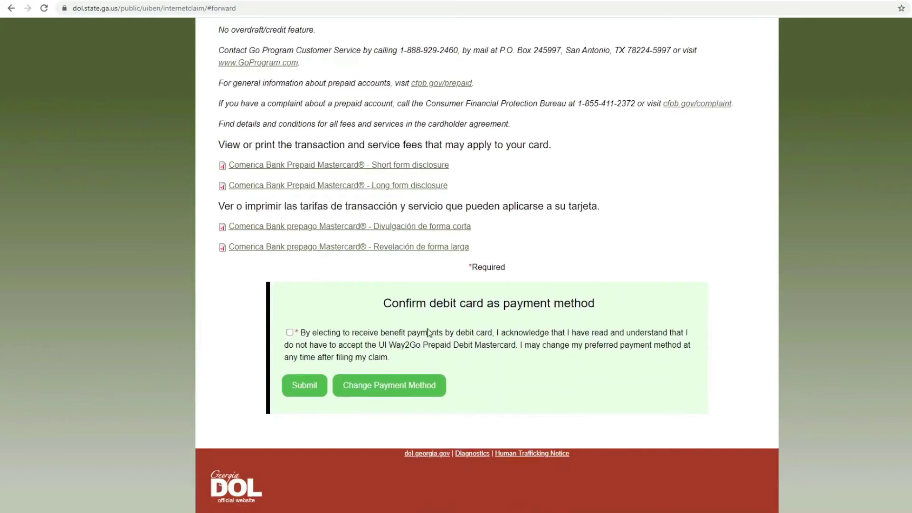
click(289, 332)
click(305, 385)
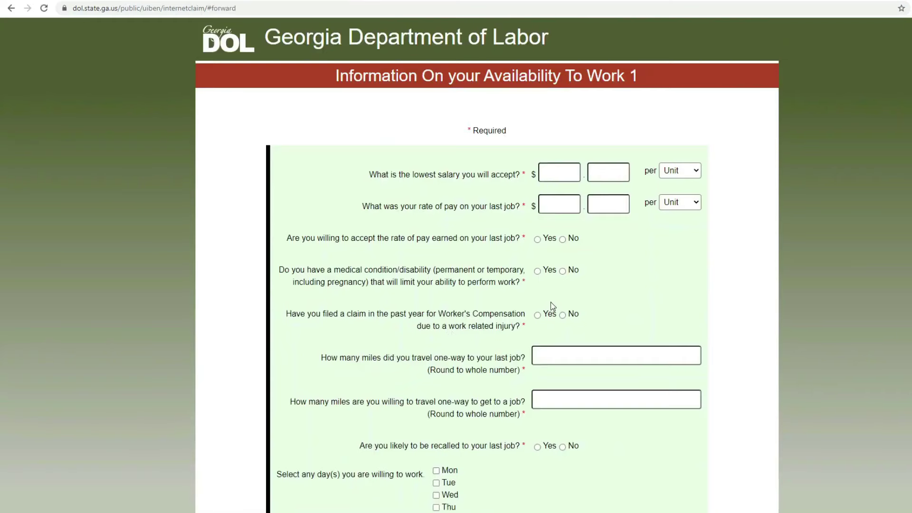
Step: Enter a lowest acceptable salary of $09.00 per hour
scroll(553, 306, down, 1)
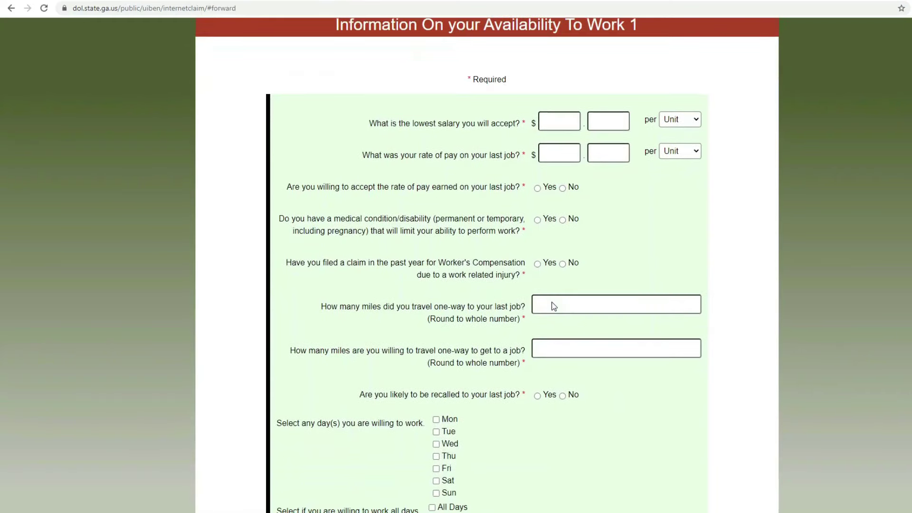
click(558, 116)
text(09)
click(604, 123)
text(00)
click(671, 121)
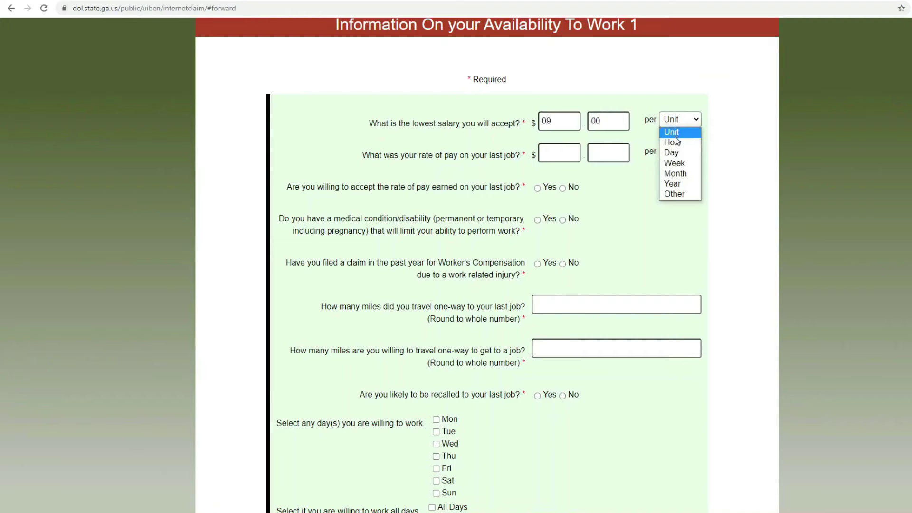
click(676, 142)
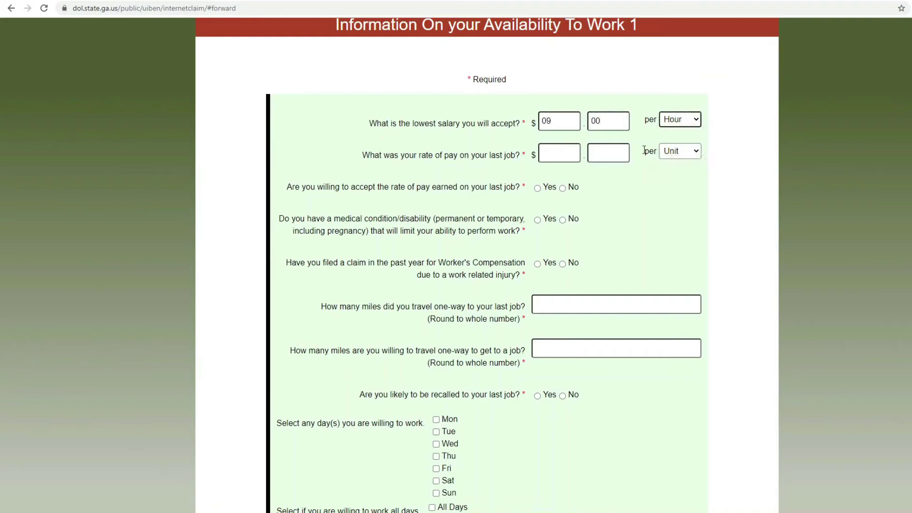
Step: Enter the last job's pay as $12.00 per hour and agree to accept that rate
click(559, 154)
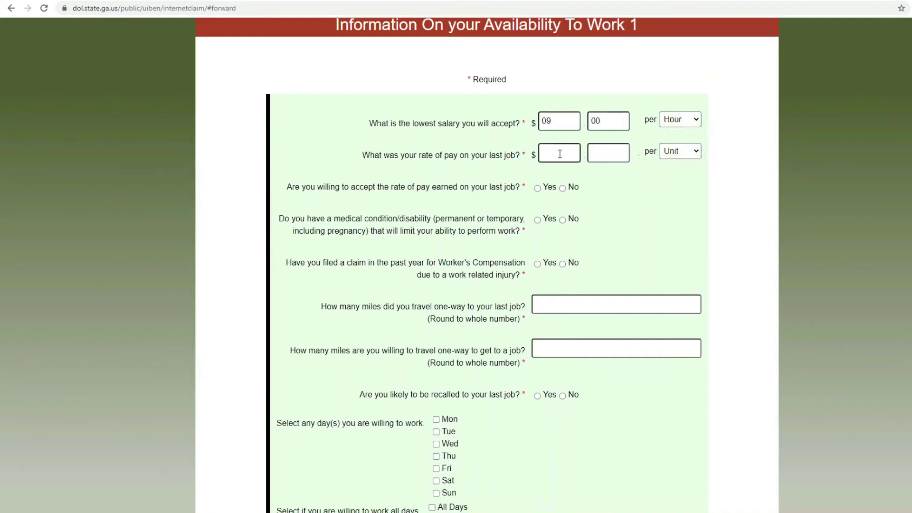
text(12)
click(614, 152)
text(00)
click(670, 153)
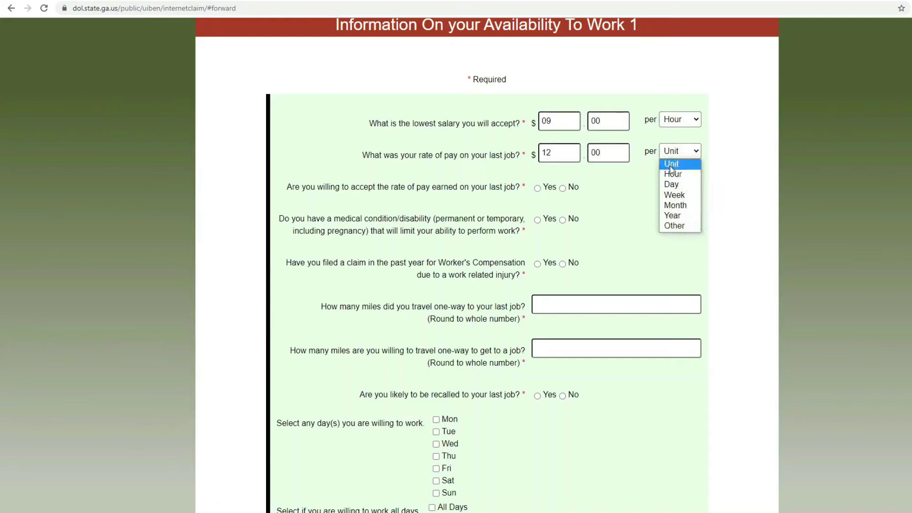
click(672, 174)
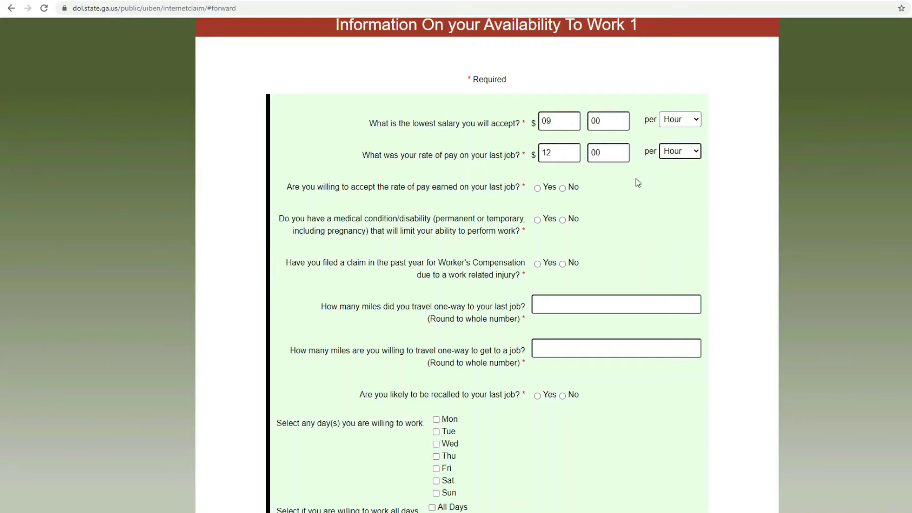
click(537, 189)
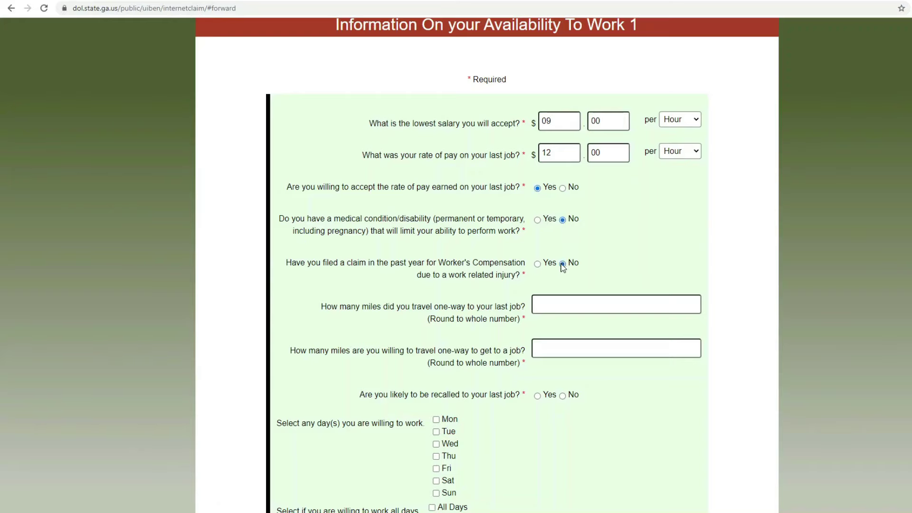
Step: Enter 10 miles traveled to the last job and 20 miles willing to travel
click(555, 307)
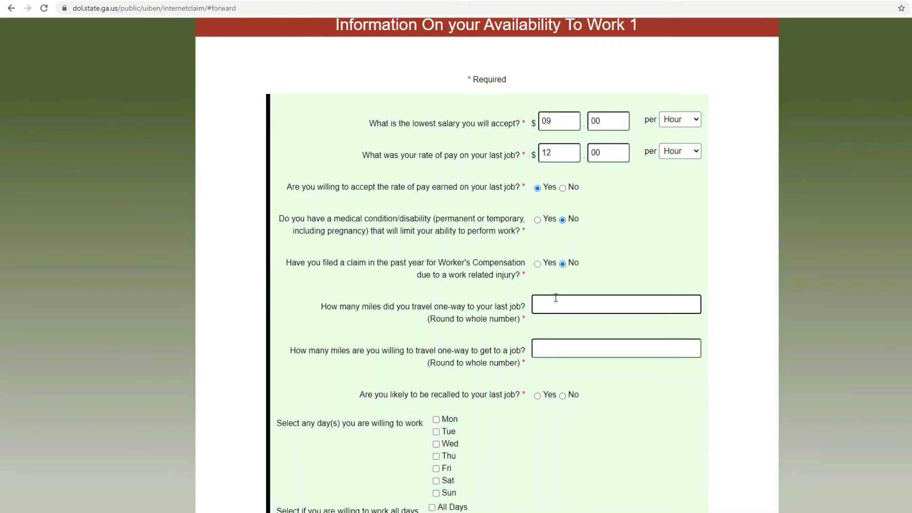
text(10)
click(565, 350)
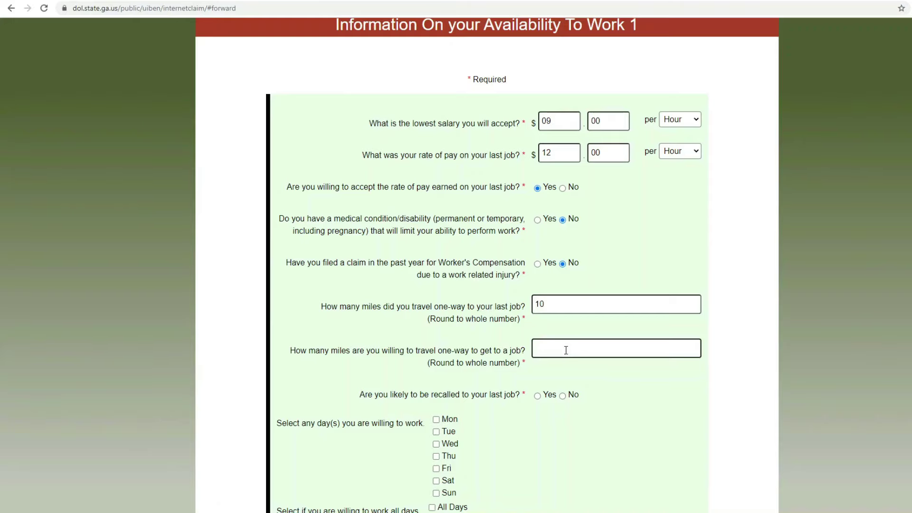
text(20)
Step: Answer No to recall by the last employer and mark all seven days available
scroll(566, 370, down, 2)
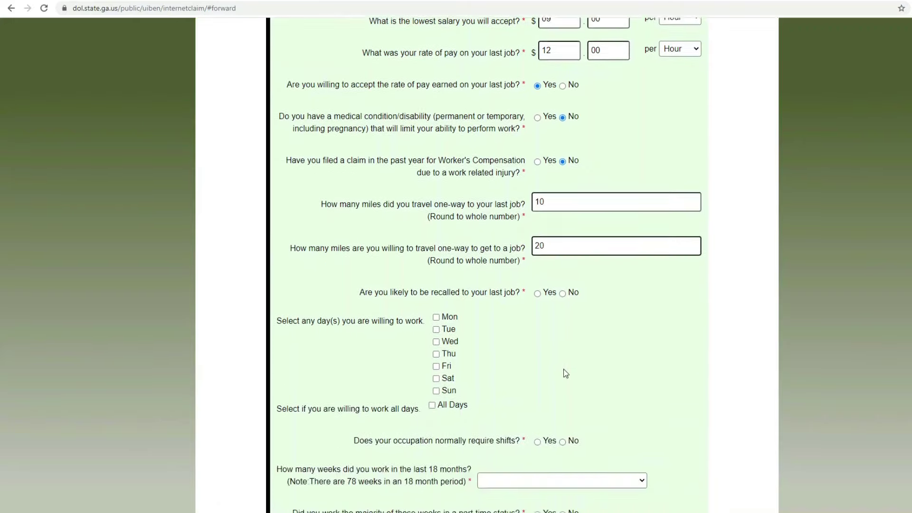
click(562, 294)
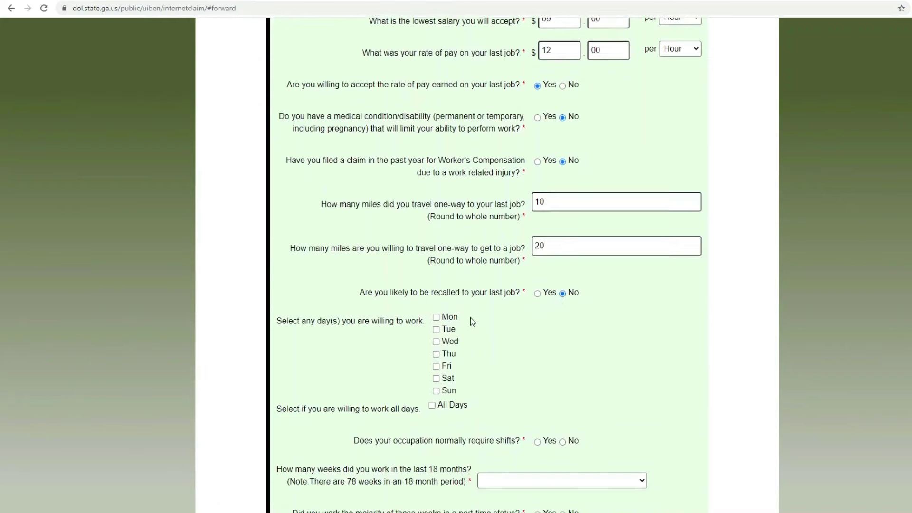
click(432, 405)
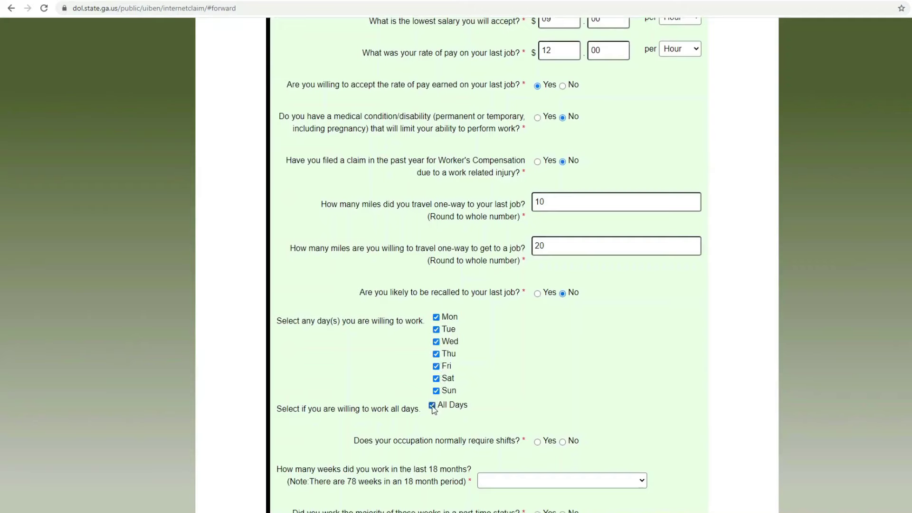
scroll(536, 394, down, 1)
scroll(536, 394, down, 1)
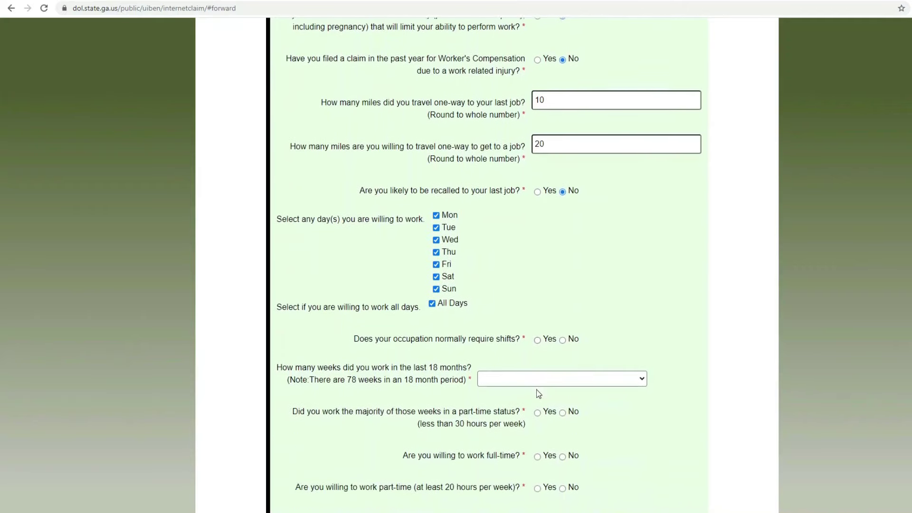
Step: Answer Yes that the occupation requires shifts, No to unavailable shifts, and tick 1st shift
click(538, 340)
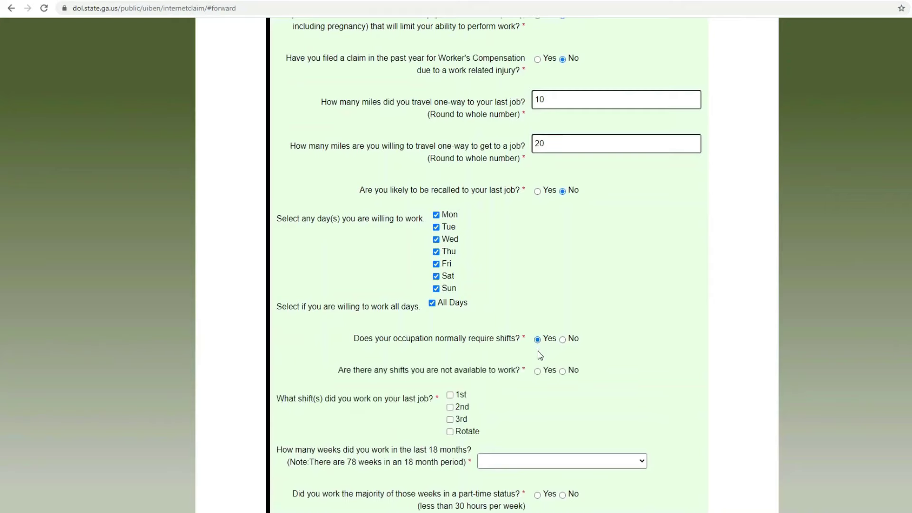
click(562, 371)
click(449, 395)
scroll(546, 409, down, 3)
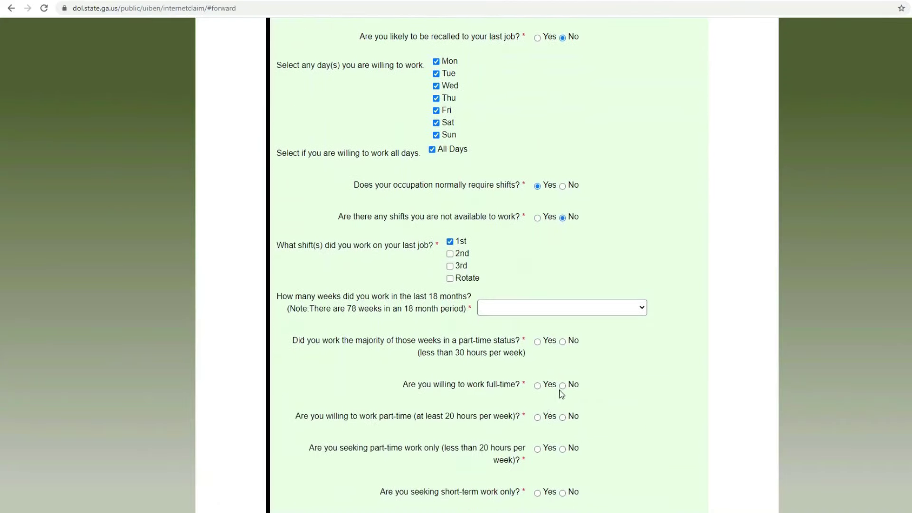
Step: Set weeks worked in the last 18 months to 78 and answer No to mostly part-time
click(610, 312)
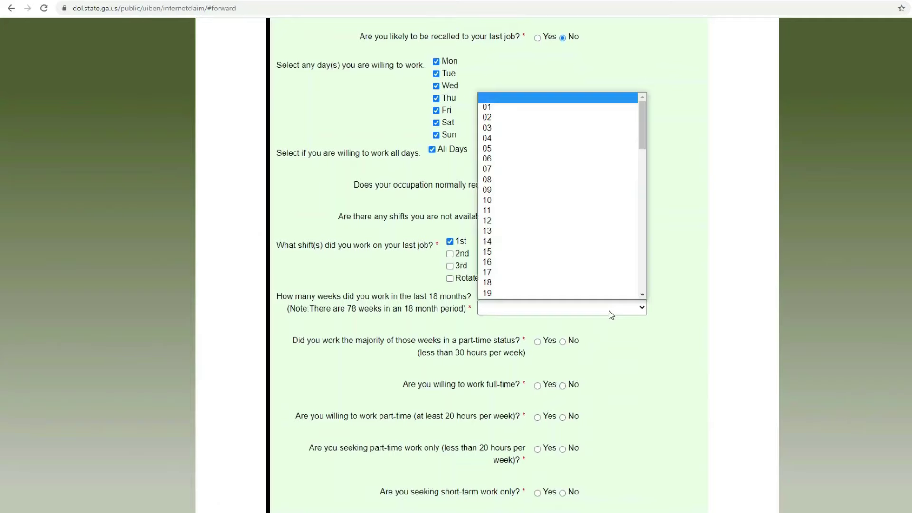
scroll(613, 294, down, 5)
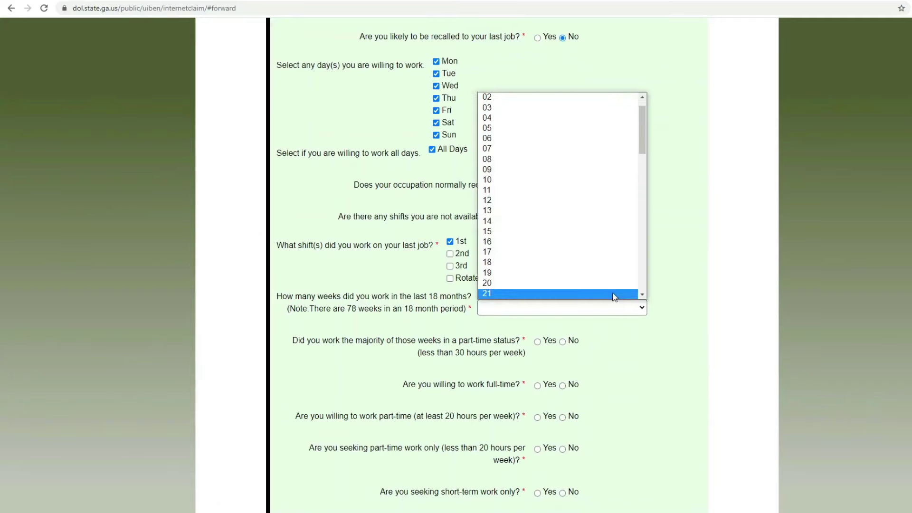
scroll(613, 296, down, 7)
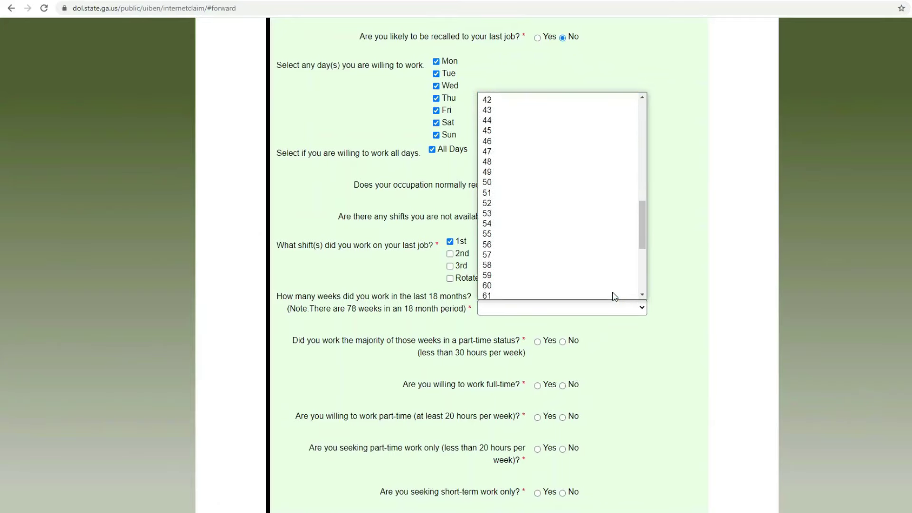
scroll(613, 296, down, 3)
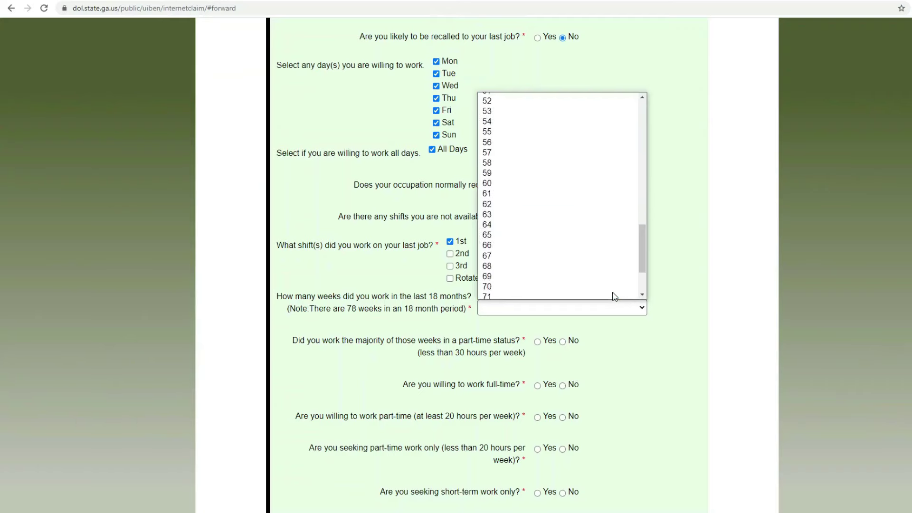
scroll(615, 297, down, 3)
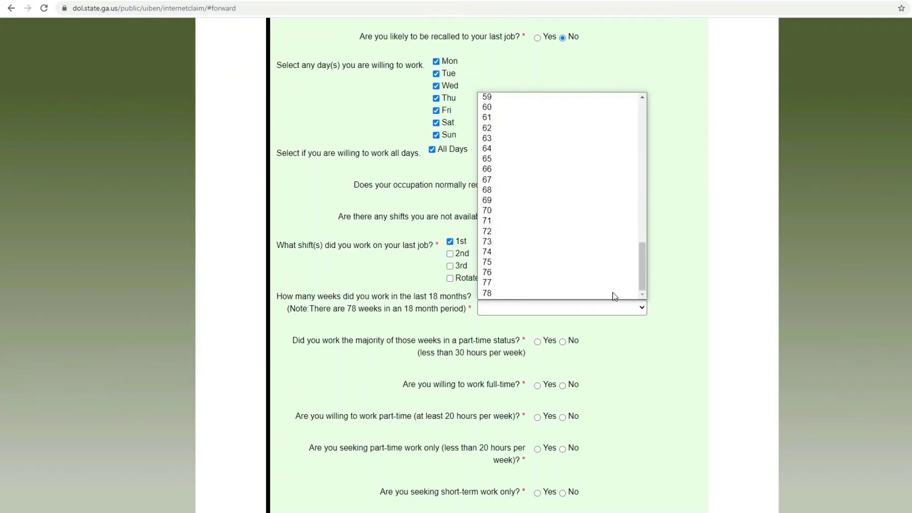
click(613, 294)
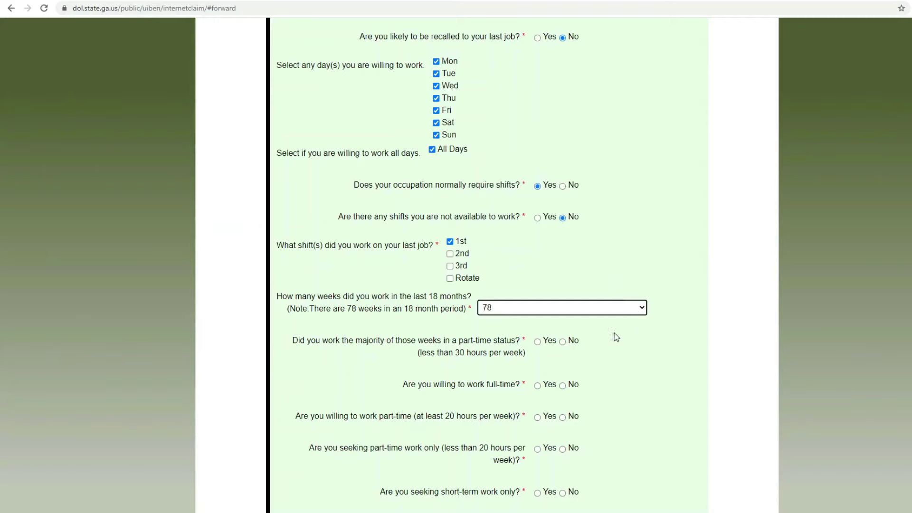
click(565, 343)
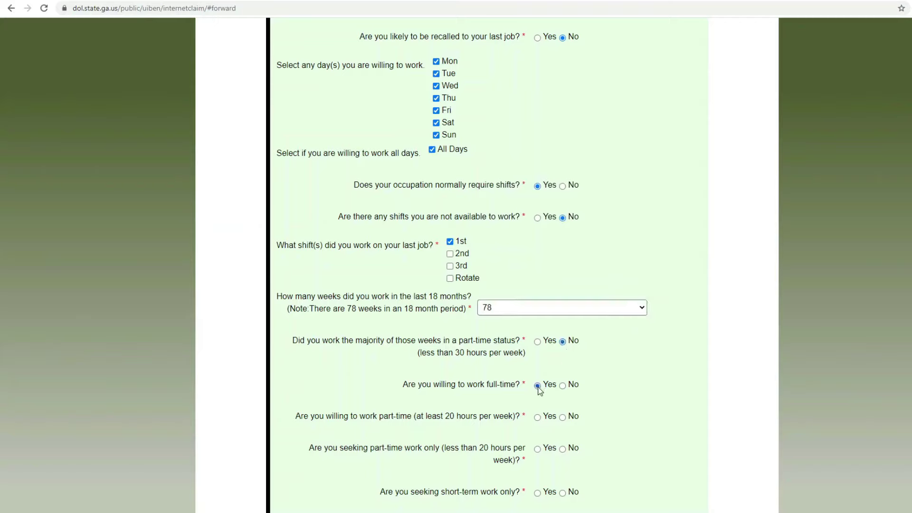
scroll(572, 372, down, 3)
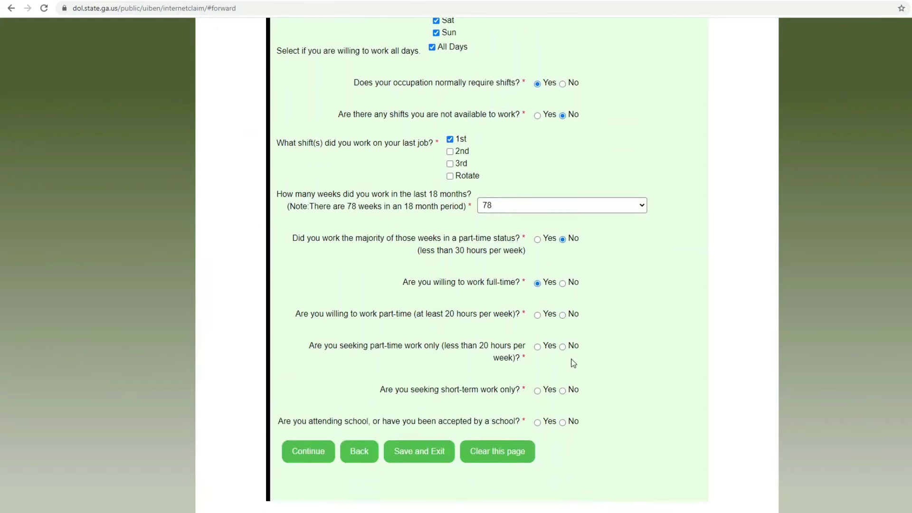